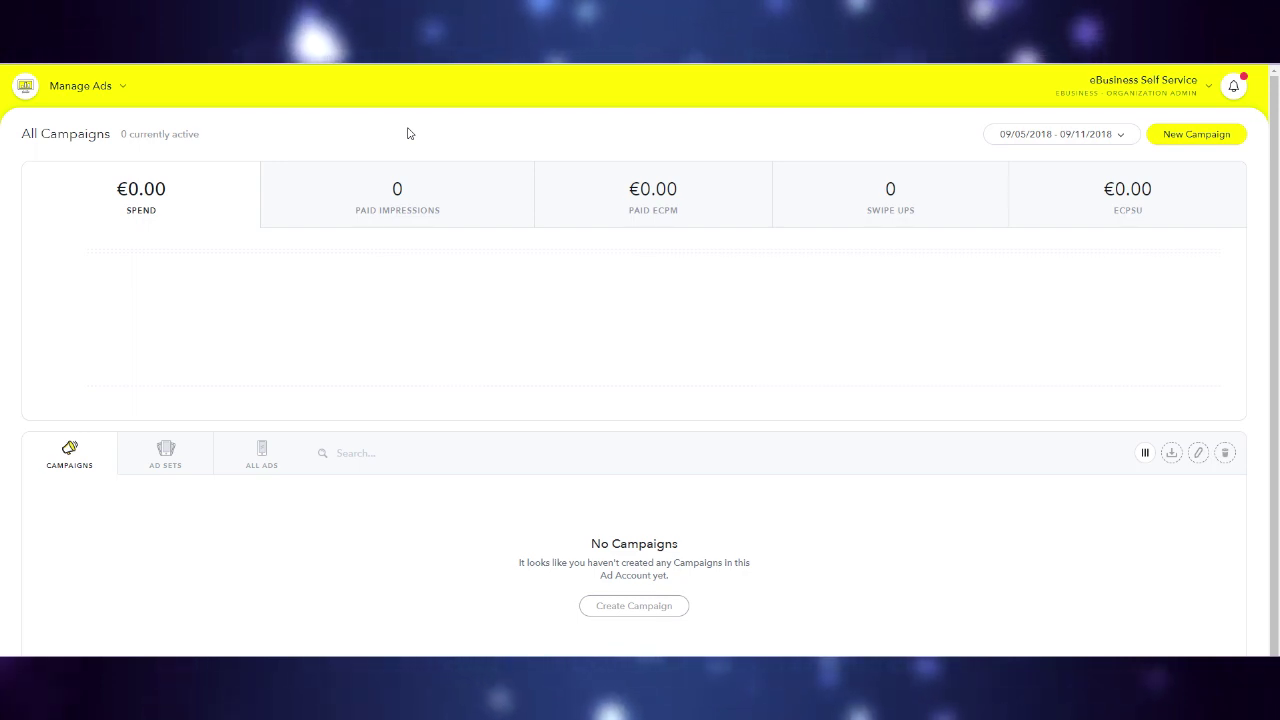
Open the Snap Pixel setup and copy the Pixel code snippet to the clipboard
{"action": "left_click", "coordinate": [124, 88]}
{"action": "left_click", "coordinate": [400, 235]}
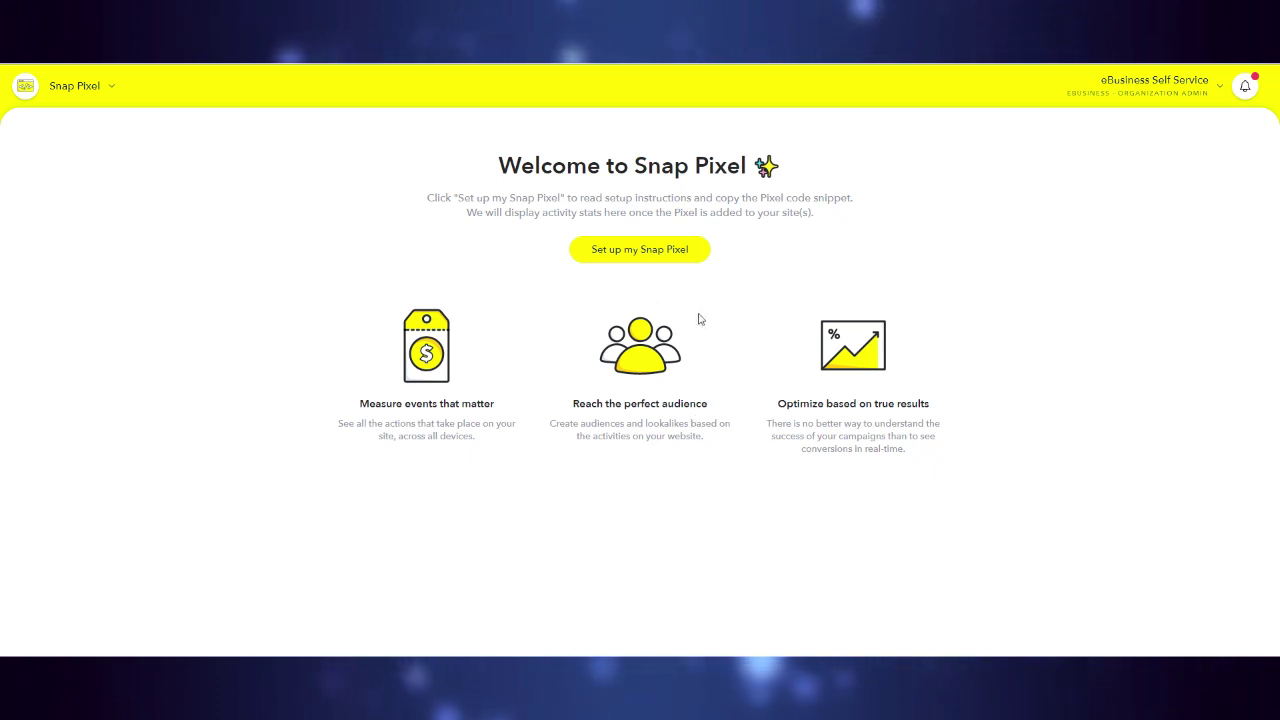
{"action": "left_click", "coordinate": [656, 255]}
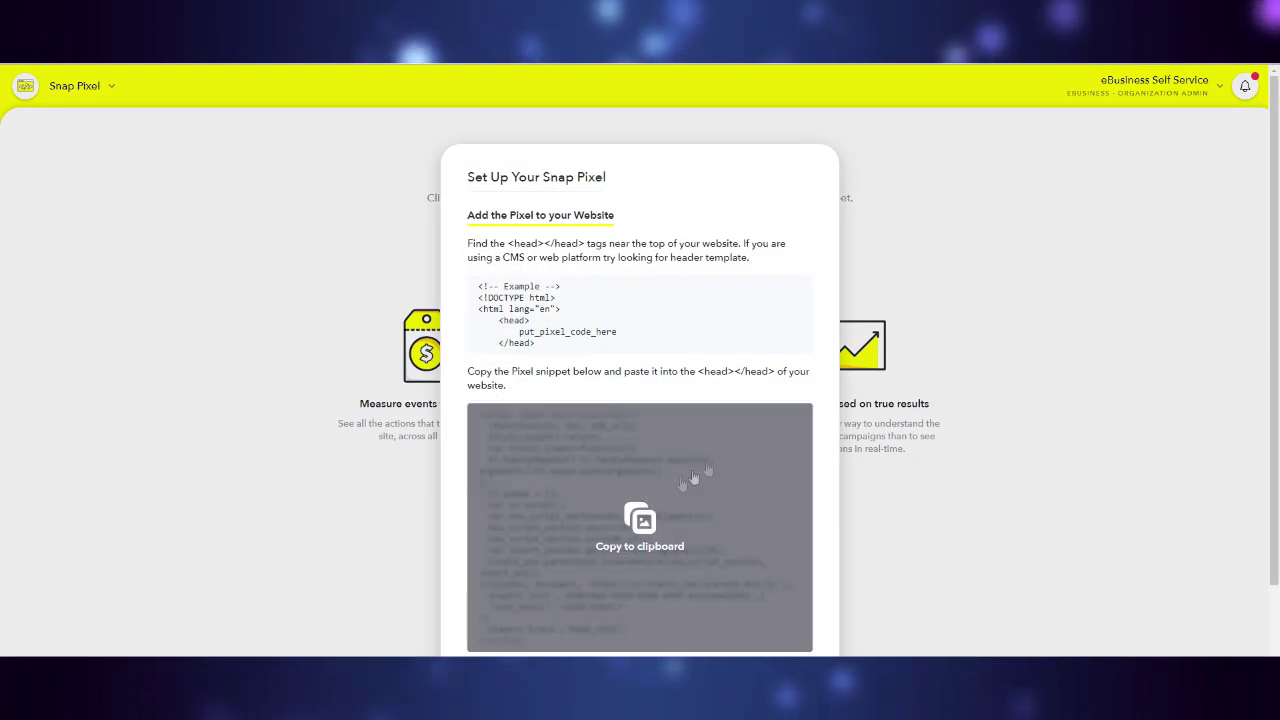
{"action": "mouse_move", "coordinate": [751, 523]}
{"action": "left_click", "coordinate": [649, 484]}
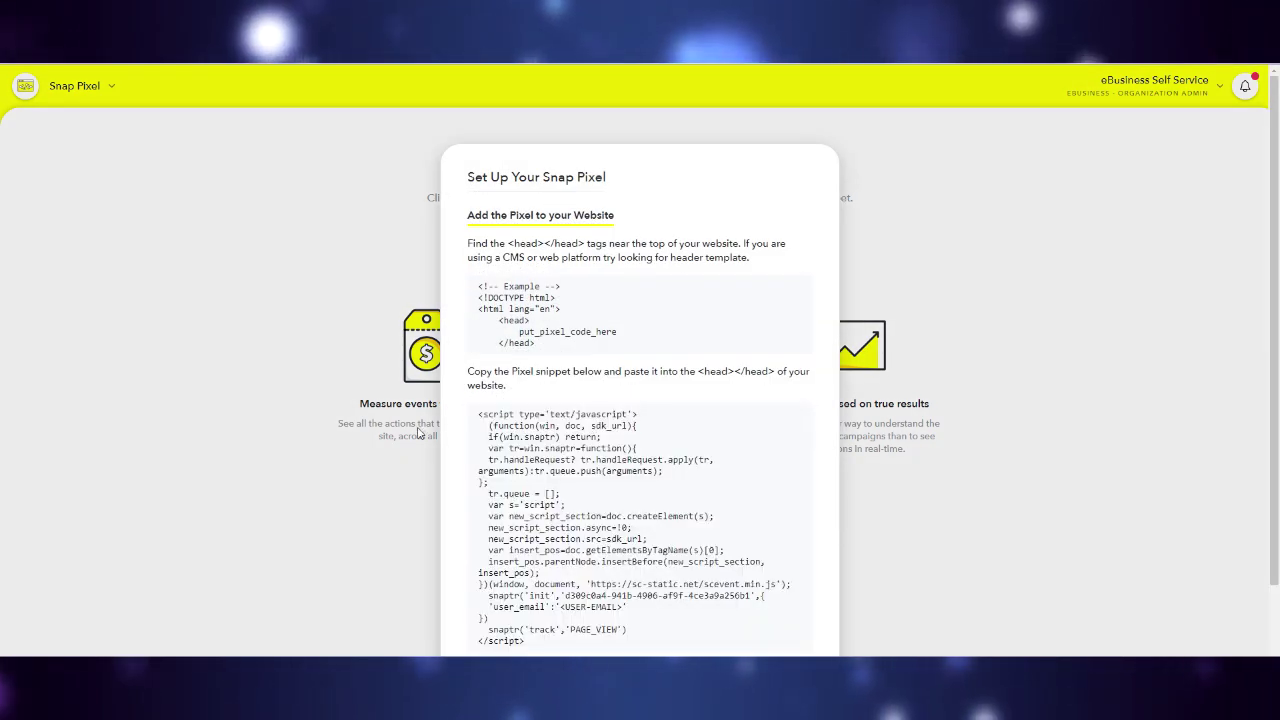
{"action": "mouse_move", "coordinate": [471, 437]}
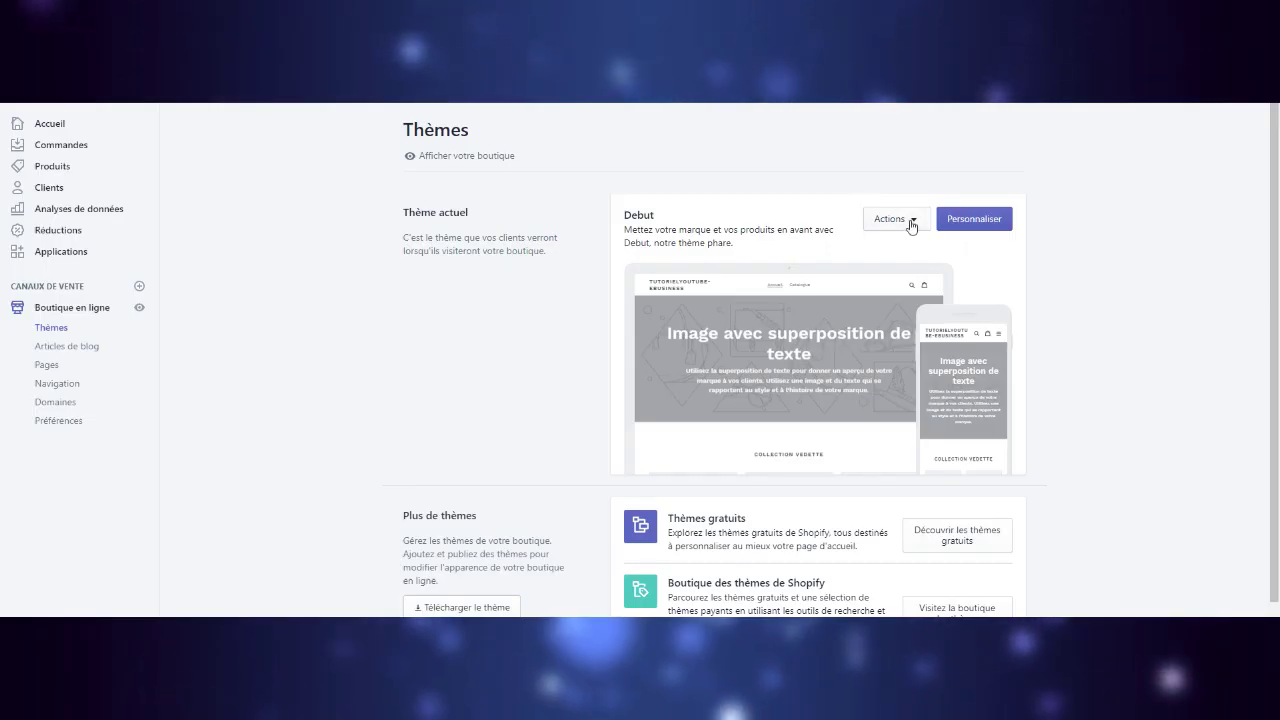
Switch to Shopify, open the current Debut theme's code for editing and locate the opening <head> tag in theme.liquid
{"action": "left_click", "coordinate": [905, 220]}
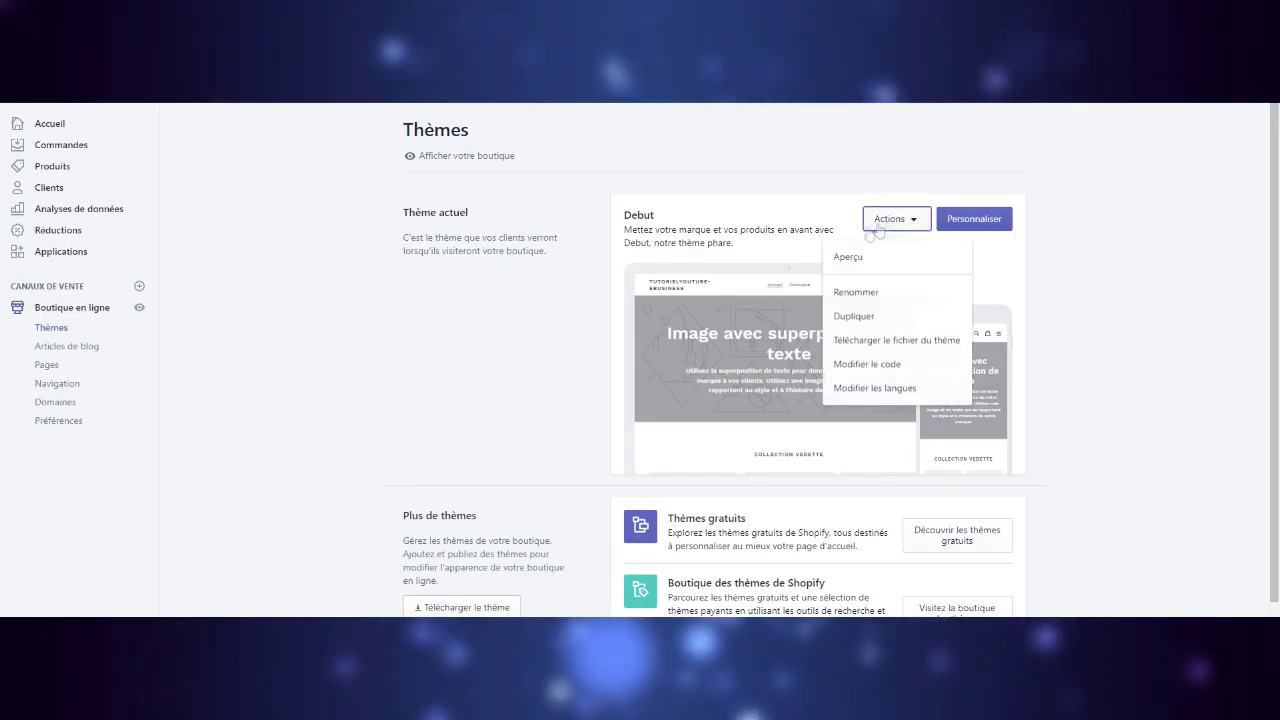
{"action": "left_click", "coordinate": [896, 370]}
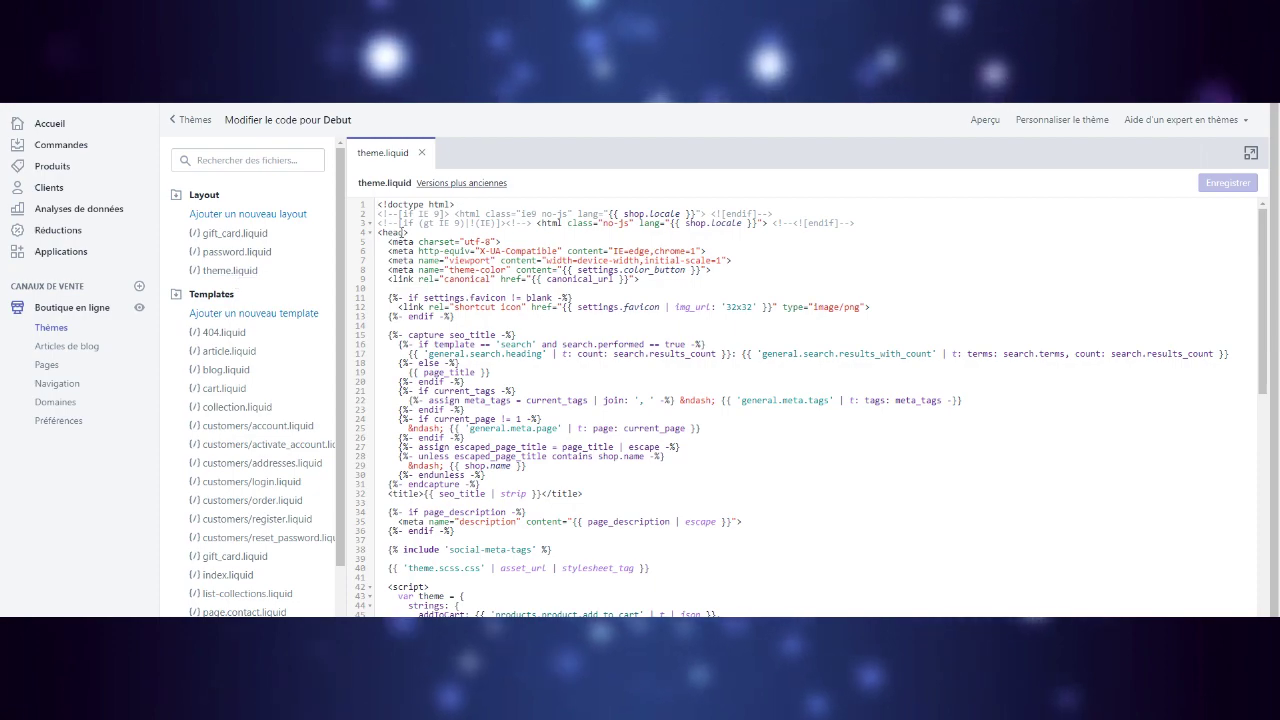
{"action": "left_click", "coordinate": [380, 234]}
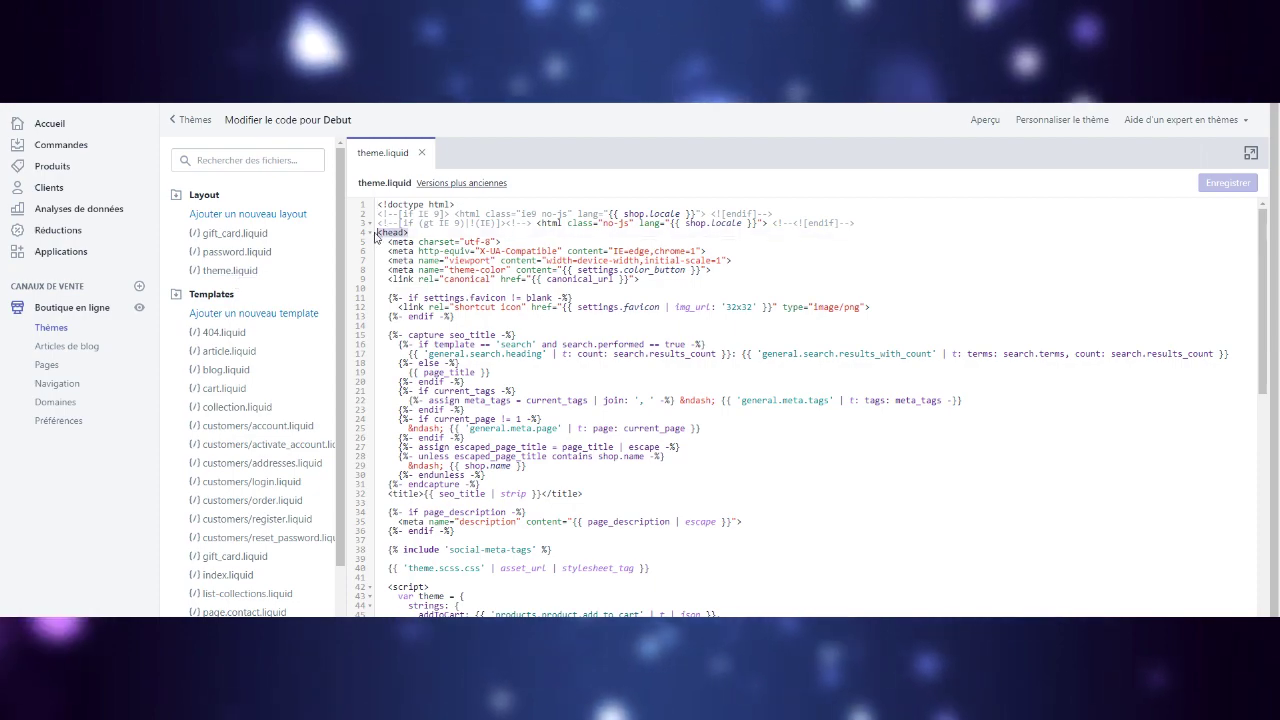
Paste the copied Pixel snippet on a new line after {{ content_for_header }}, before the closing </head> tag, and save theme.liquid
{"action": "scroll", "coordinate": [380, 240], "scroll_direction": "down", "scroll_amount": 10}
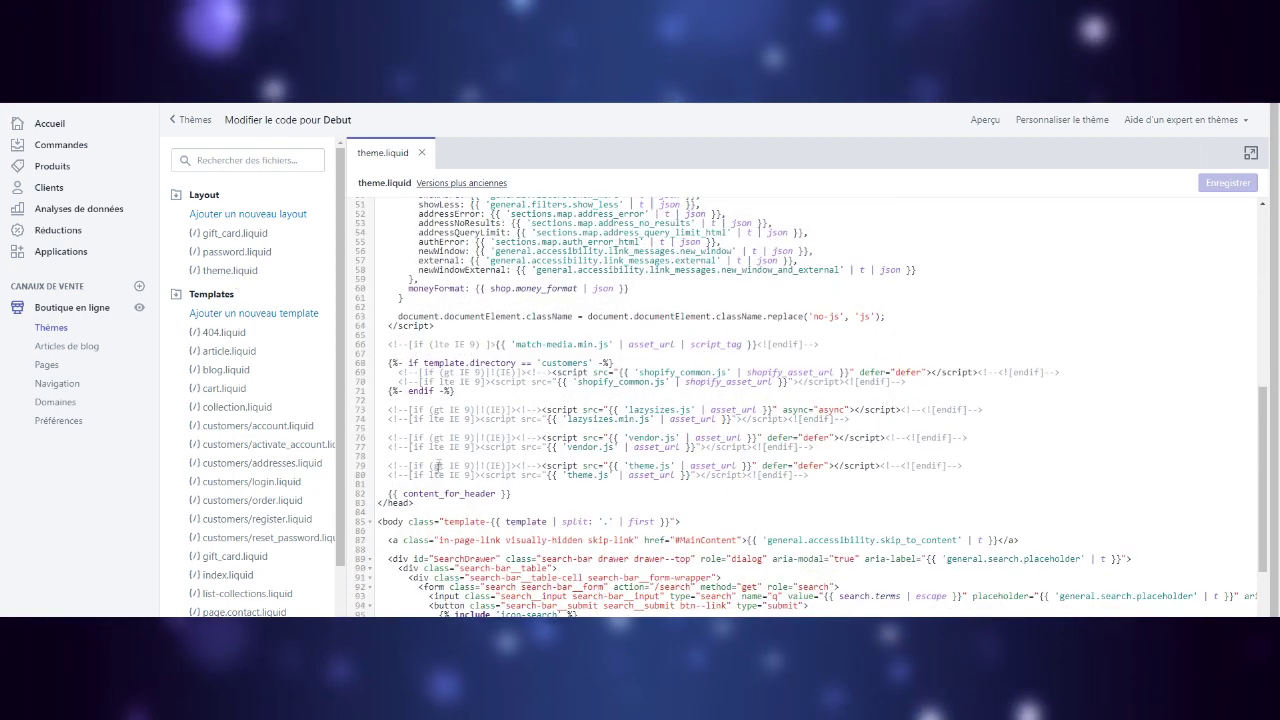
{"action": "left_click", "coordinate": [534, 490]}
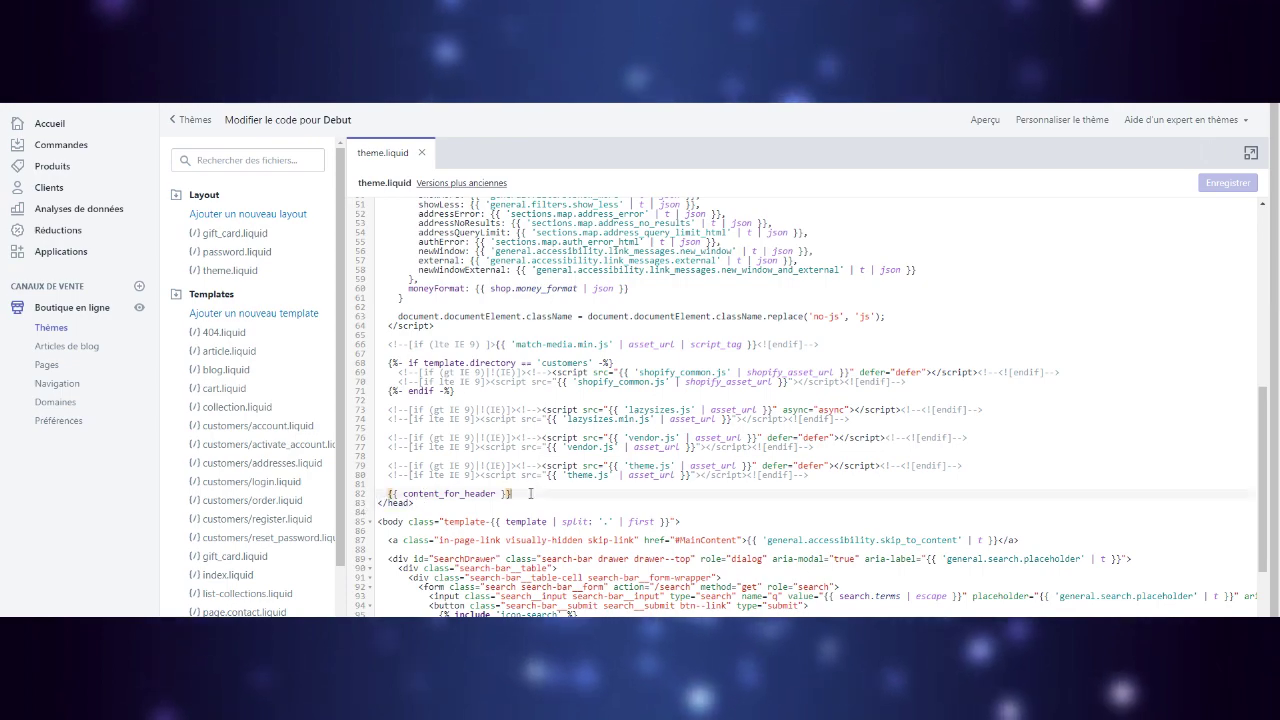
{"action": "key", "text": "Return"}
{"action": "key", "text": "ctrl+v"}
{"action": "scroll", "coordinate": [455, 425], "scroll_direction": "down", "scroll_amount": 5}
{"action": "scroll", "coordinate": [455, 425], "scroll_direction": "up", "scroll_amount": 3}
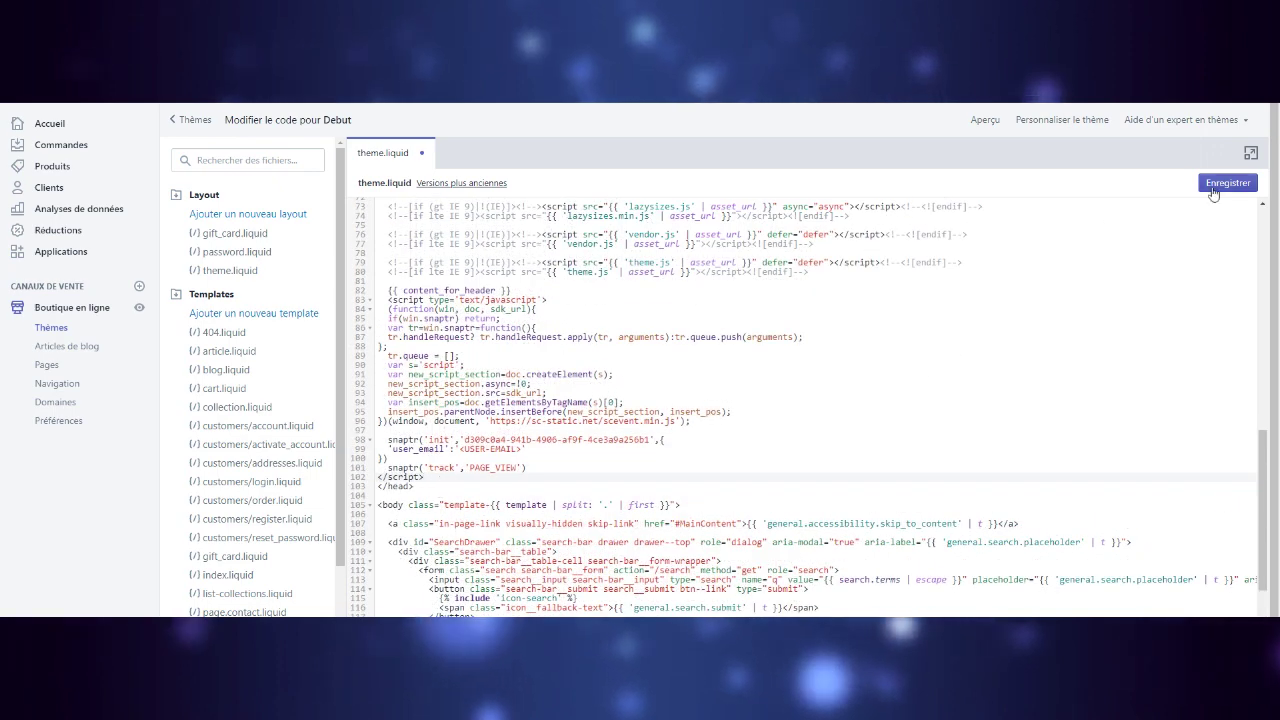
{"action": "key", "text": "ctrl+s"}
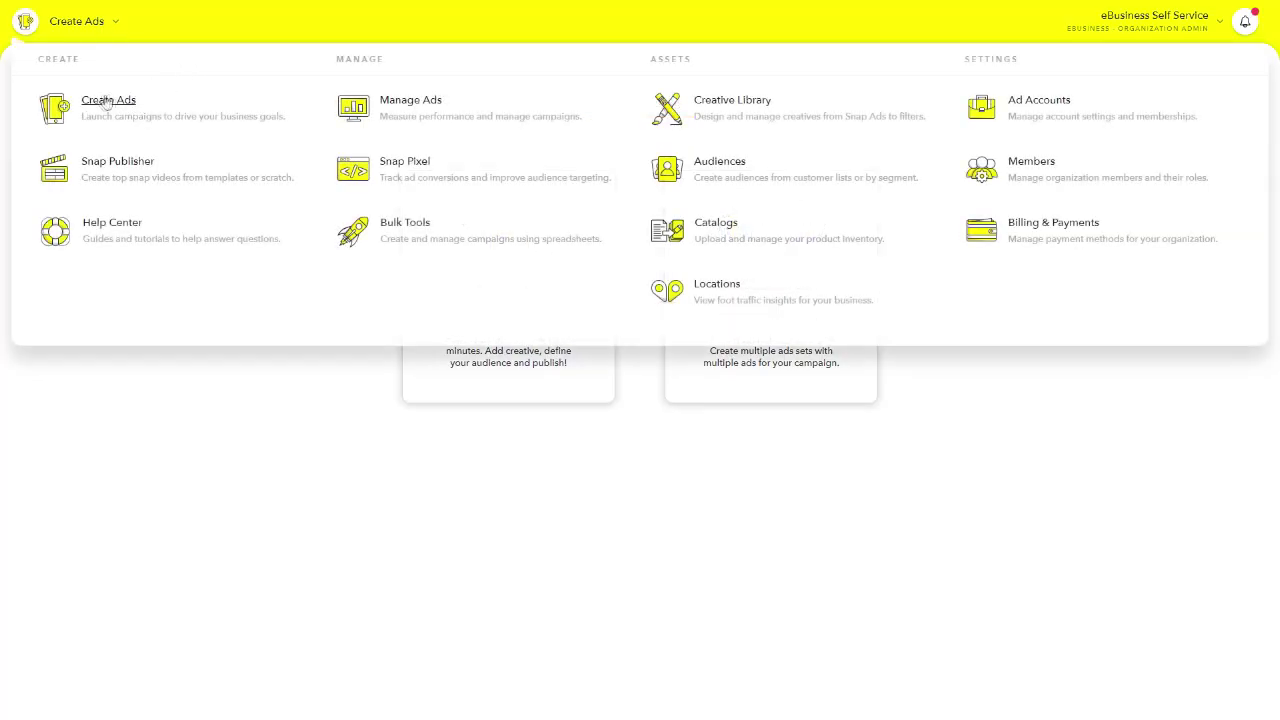
Switch to Snapchat Ads Manager, start a new campaign with Advanced Create and choose the Website Conversions objective
{"action": "left_click", "coordinate": [100, 109]}
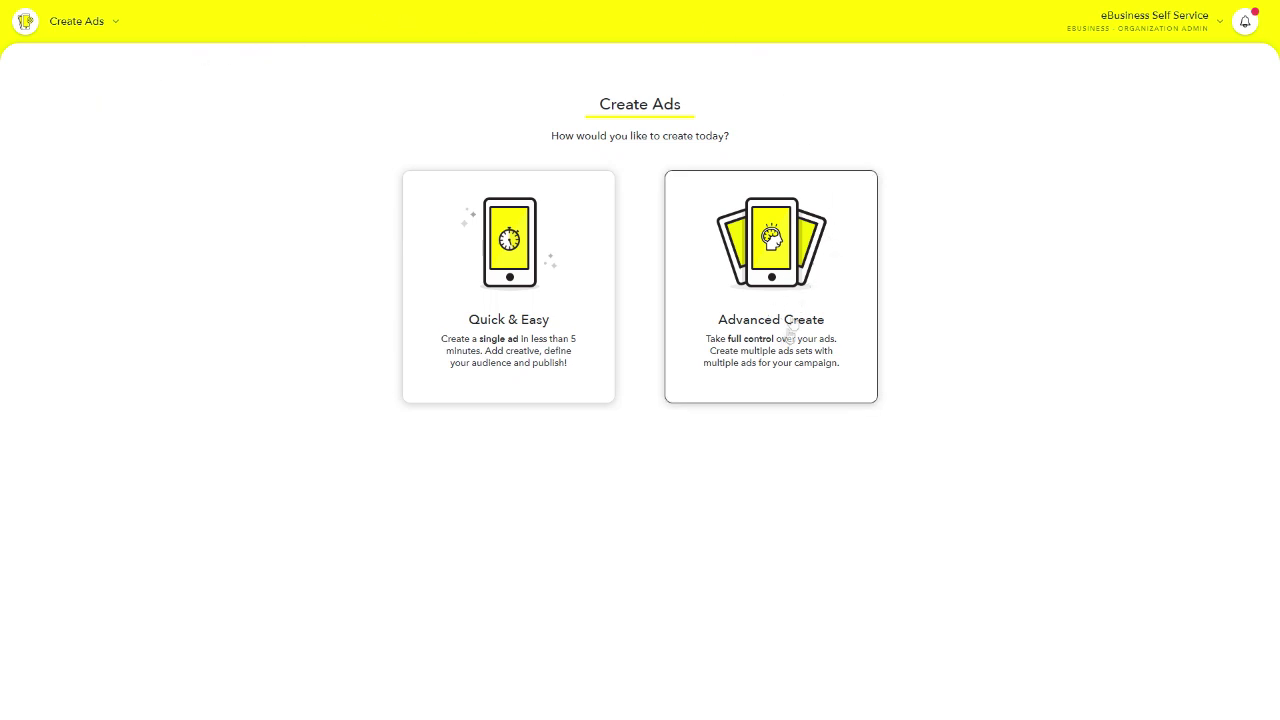
{"action": "left_click", "coordinate": [751, 277]}
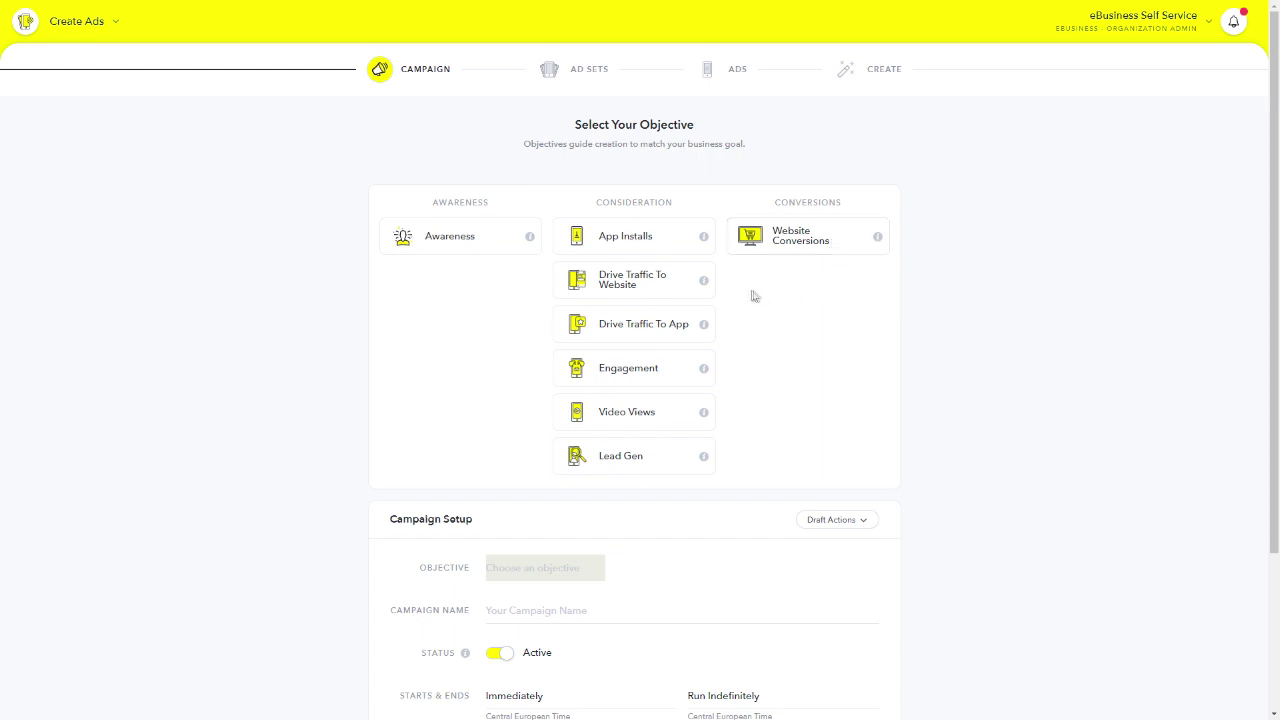
{"action": "left_click", "coordinate": [783, 247]}
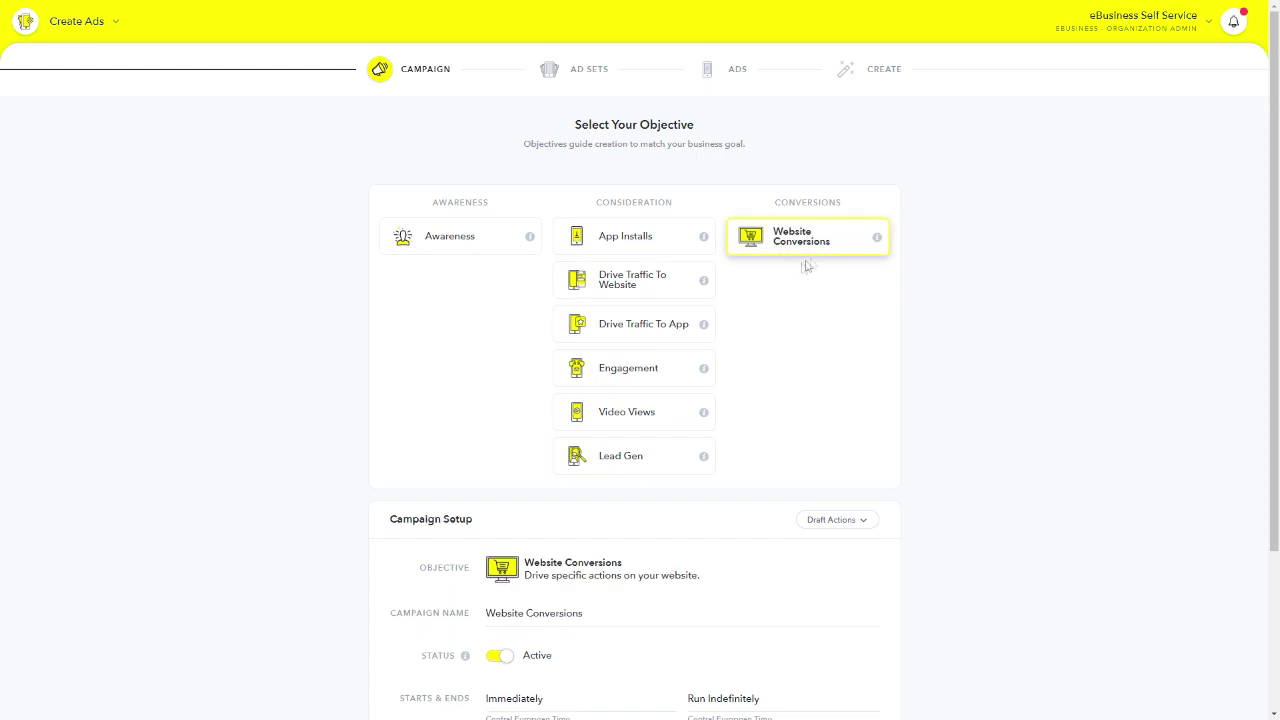
Leave the campaign's daily spend cap empty and continue to building the ad sets
{"action": "scroll", "coordinate": [900, 295], "scroll_direction": "down", "scroll_amount": 2}
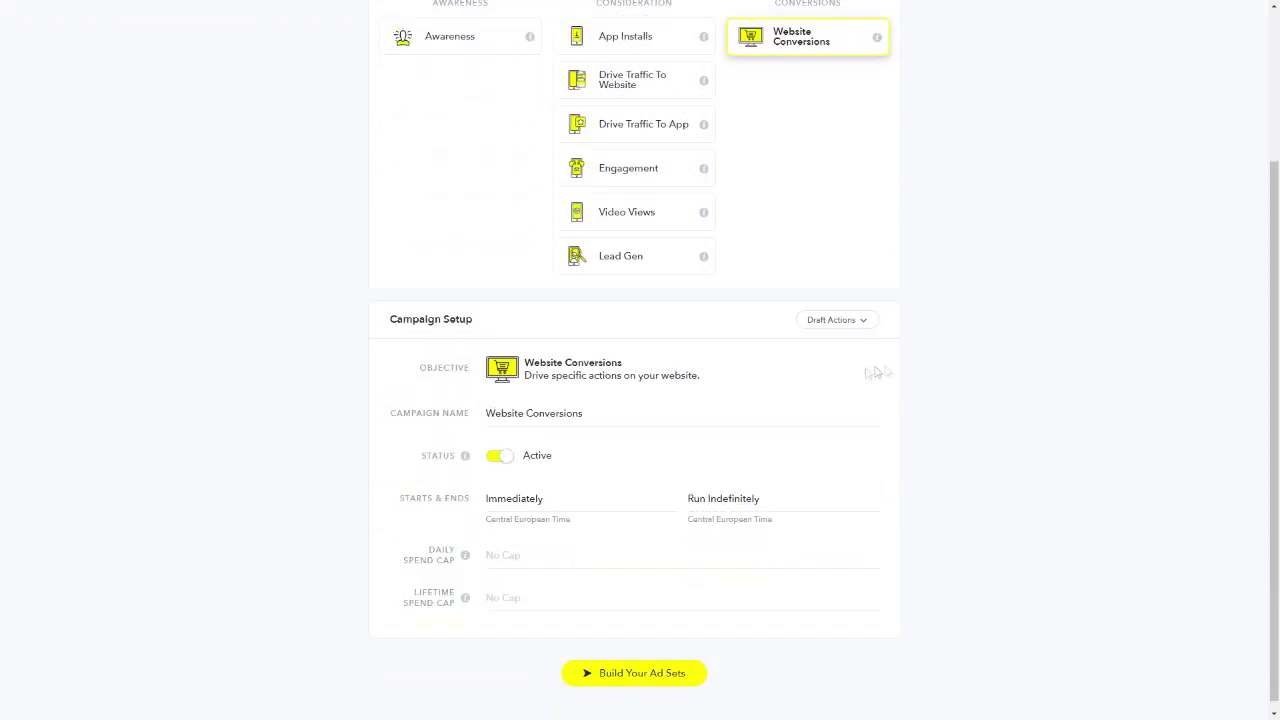
{"action": "scroll", "coordinate": [304, 369], "scroll_direction": "down", "scroll_amount": 1}
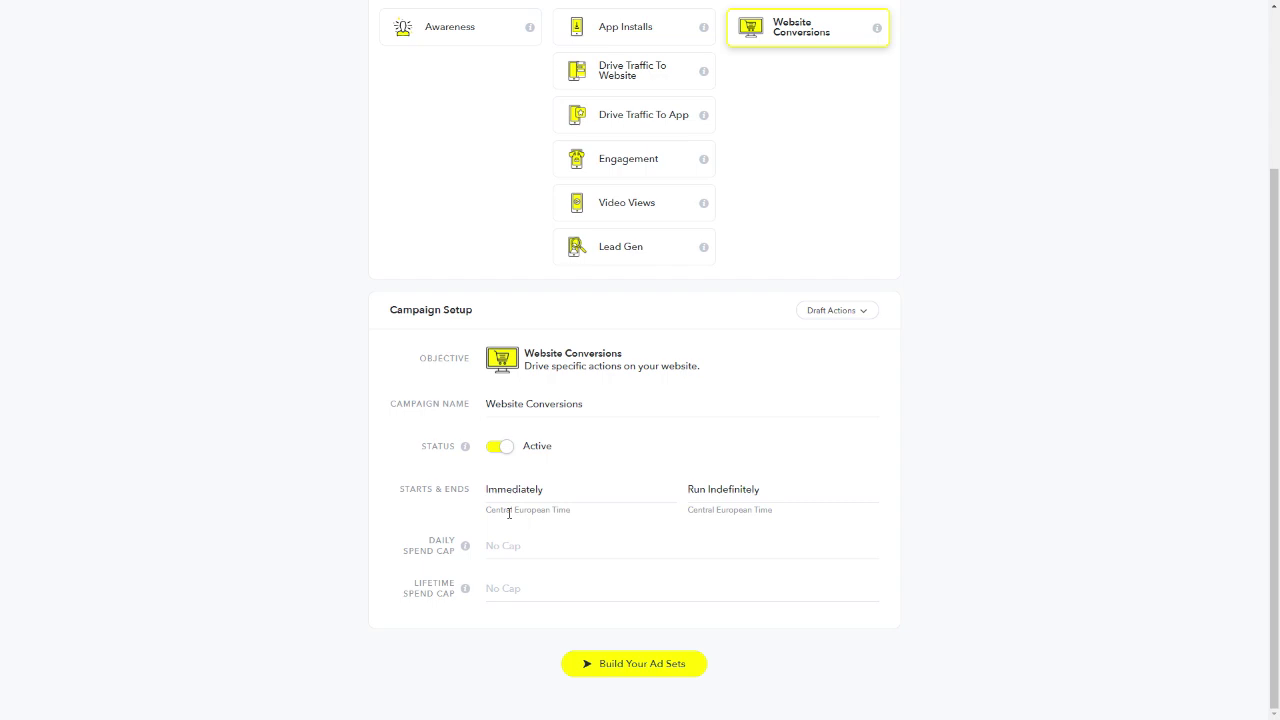
{"action": "left_click", "coordinate": [507, 545]}
{"action": "left_click", "coordinate": [277, 540]}
{"action": "left_click", "coordinate": [645, 664]}
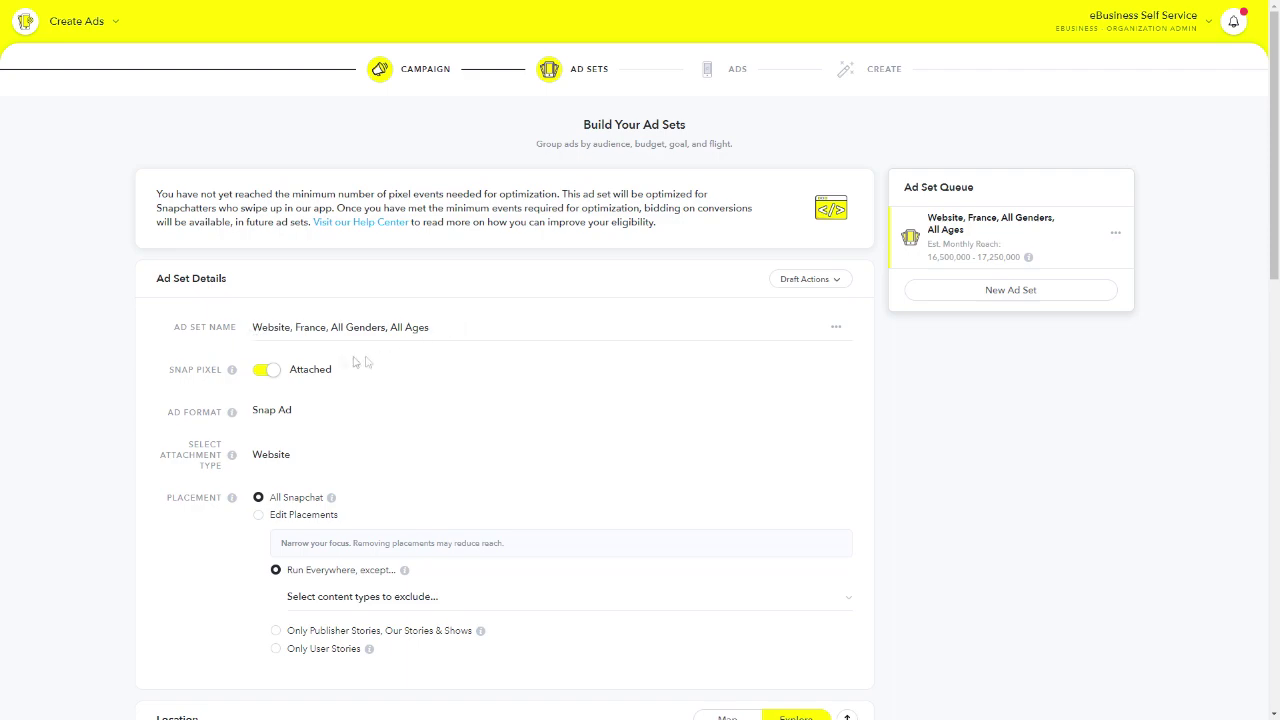
Set the ad set's target age range to 20–30 in the demographics
{"action": "scroll", "coordinate": [347, 390], "scroll_direction": "down", "scroll_amount": 1}
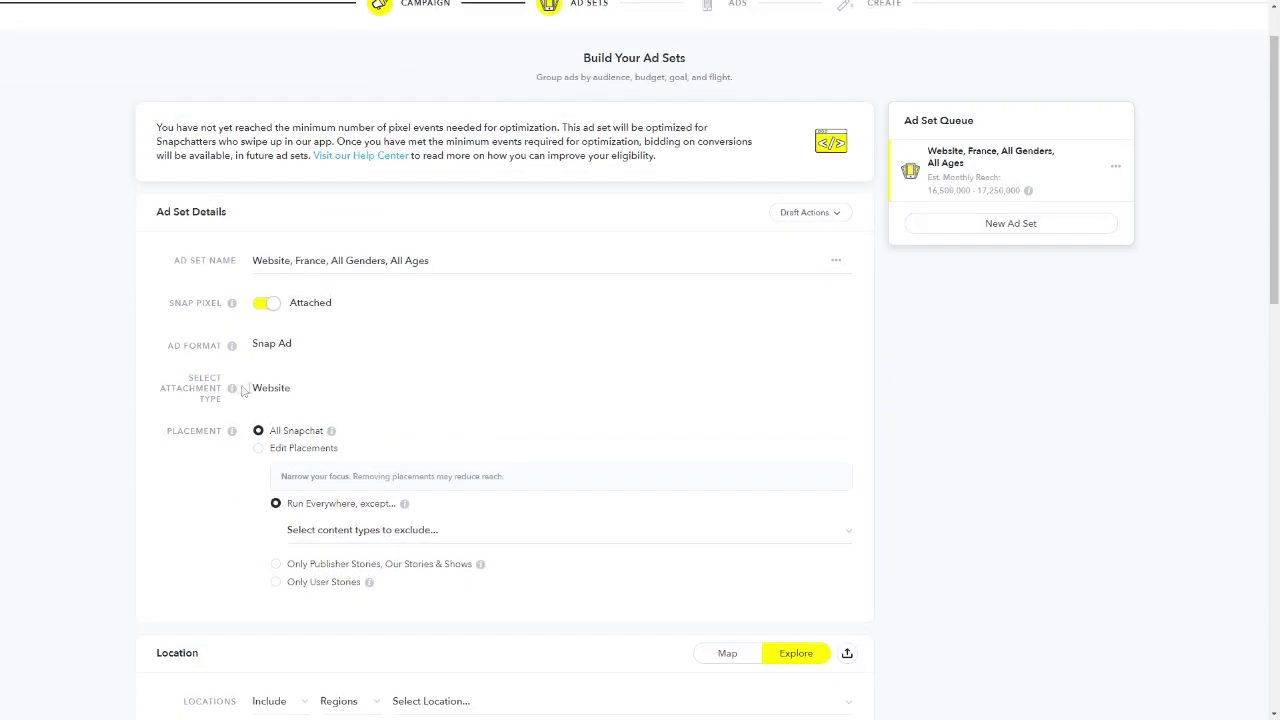
{"action": "scroll", "coordinate": [451, 363], "scroll_direction": "down", "scroll_amount": 2}
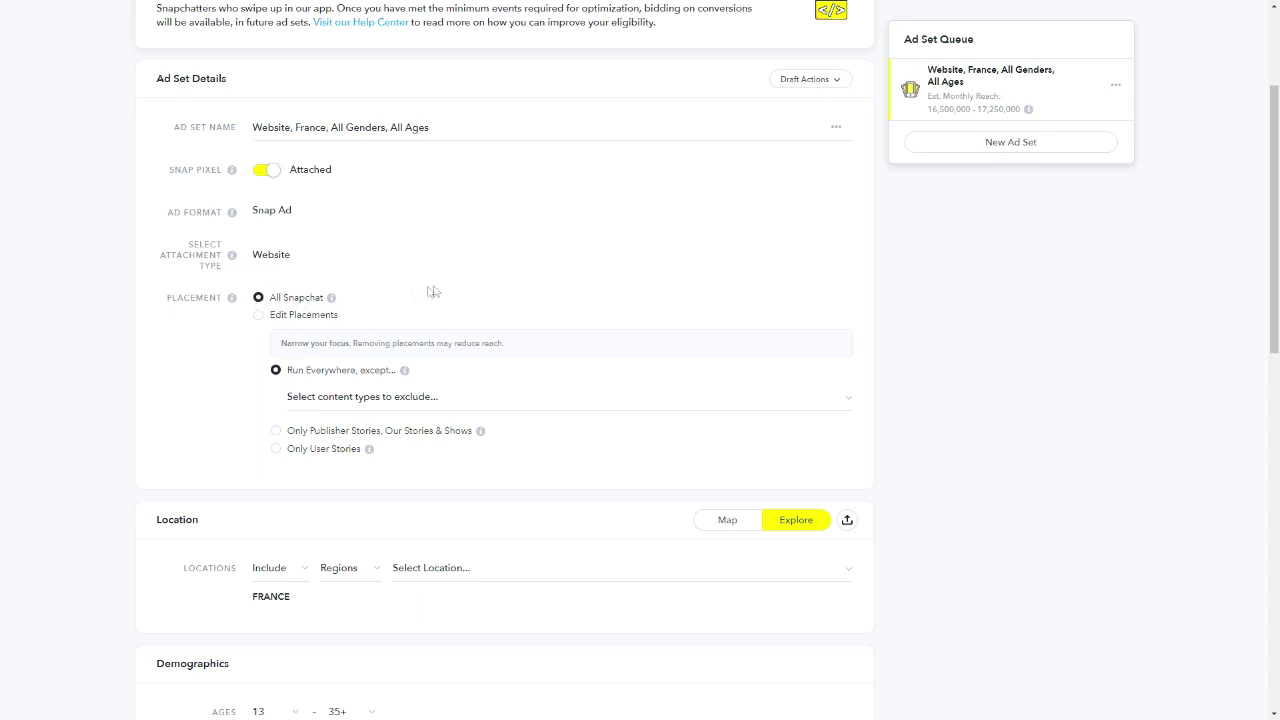
{"action": "scroll", "coordinate": [155, 361], "scroll_direction": "down", "scroll_amount": 2}
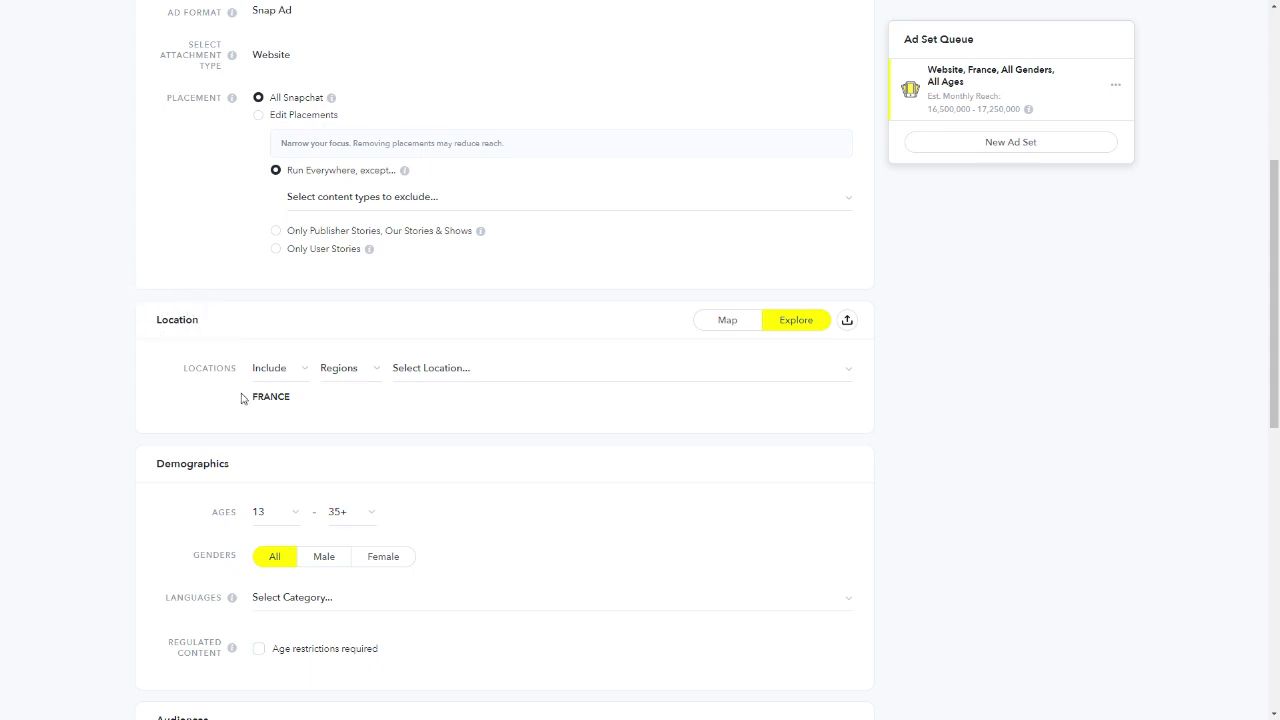
{"action": "scroll", "coordinate": [116, 368], "scroll_direction": "down", "scroll_amount": 1}
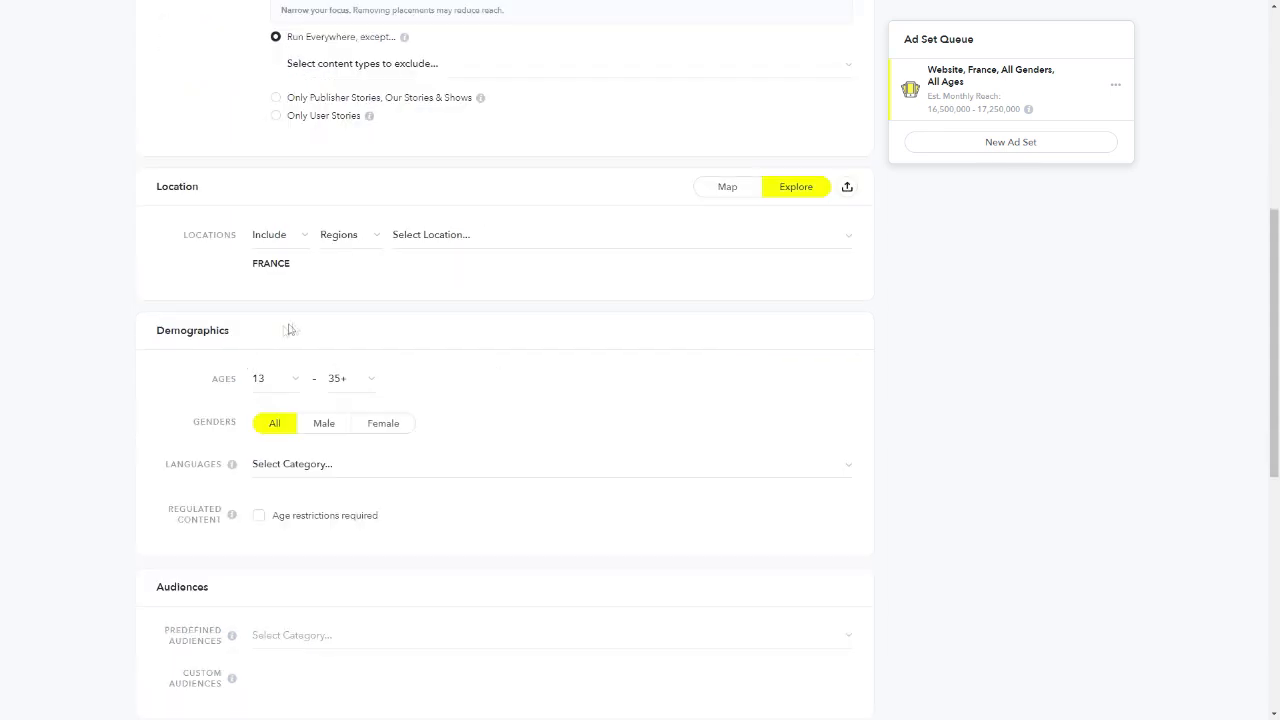
{"action": "left_click", "coordinate": [287, 389]}
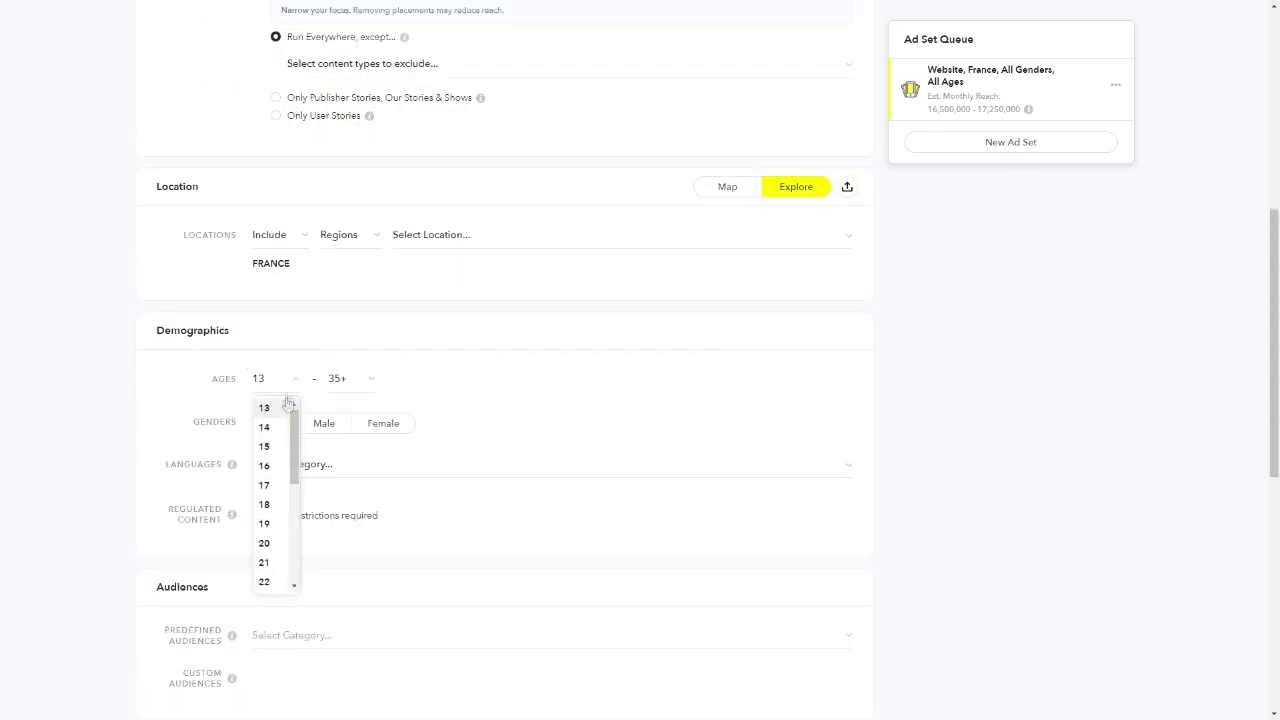
{"action": "left_click", "coordinate": [272, 546]}
{"action": "left_click", "coordinate": [371, 386]}
{"action": "scroll", "coordinate": [361, 535], "scroll_direction": "down", "scroll_amount": 4}
{"action": "left_click", "coordinate": [360, 534]}
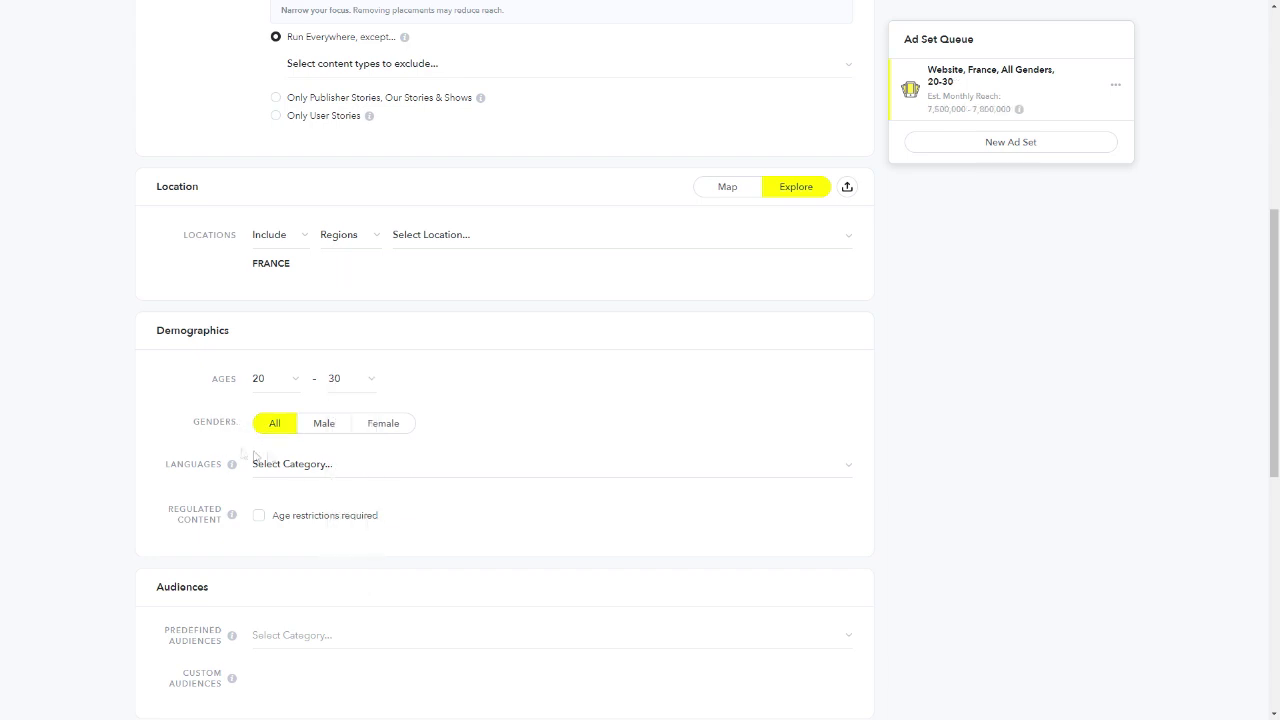
Add French as the target language in the ad set's demographics
{"action": "left_click", "coordinate": [308, 466]}
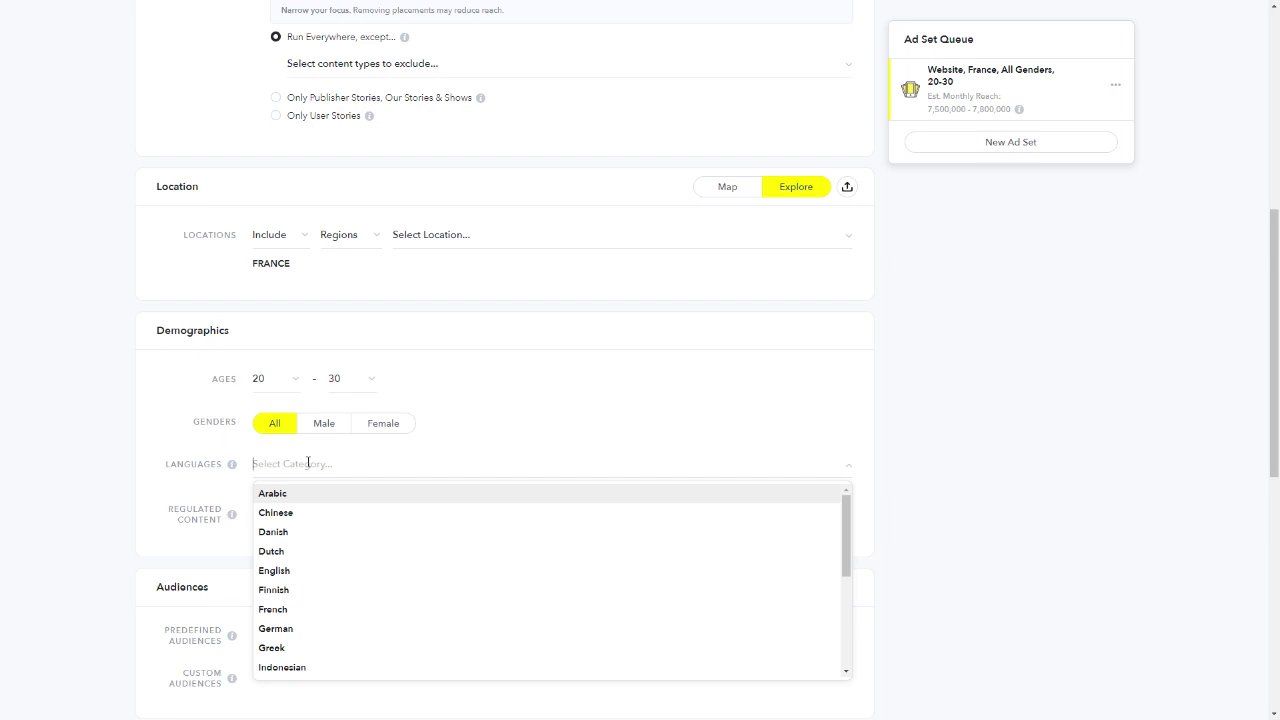
{"action": "type", "text": "frn"}
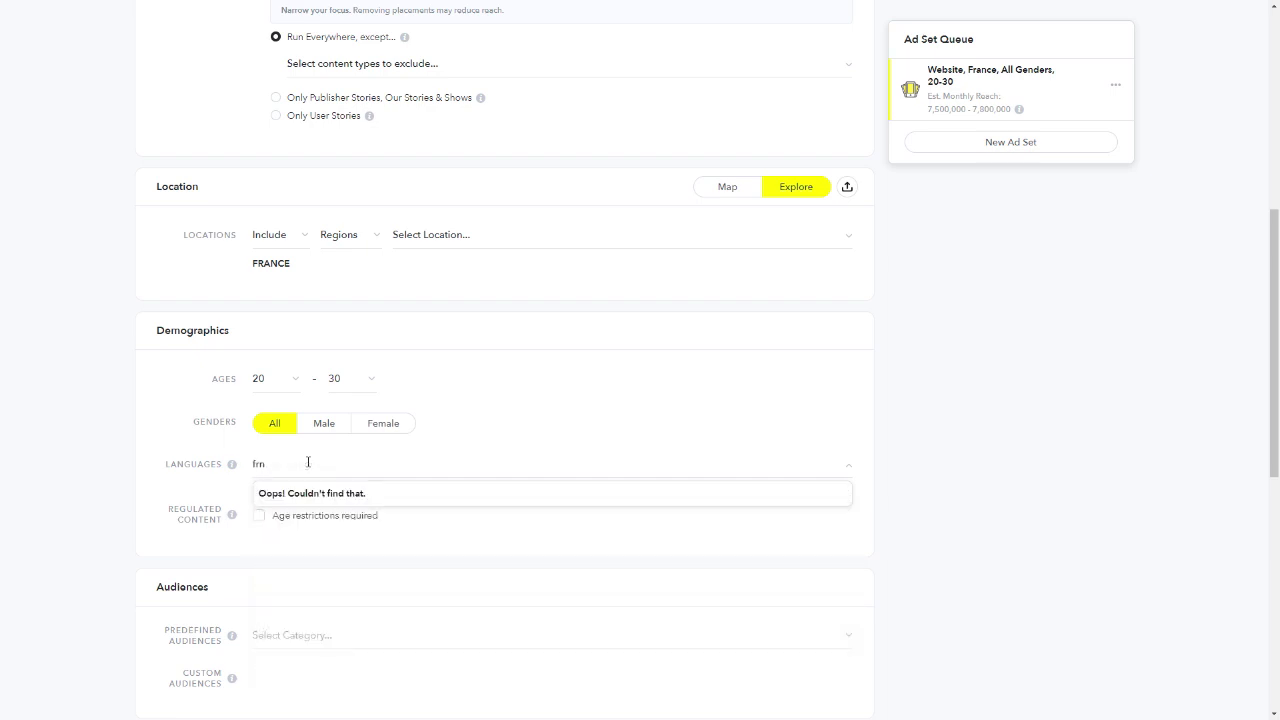
{"action": "key", "text": "BackSpace"}
{"action": "left_click", "coordinate": [310, 493]}
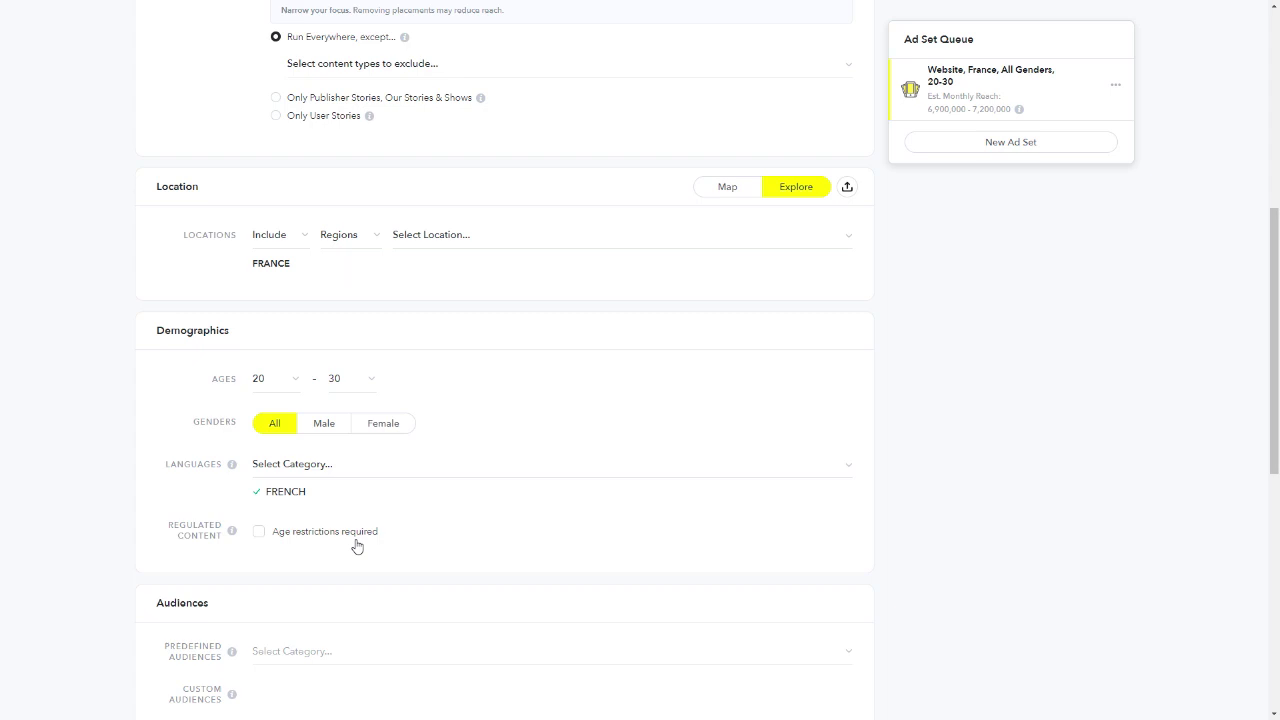
Add the Lifestyles audience Beachgoers & Surfers to the ad set's predefined audiences
{"action": "scroll", "coordinate": [357, 545], "scroll_direction": "down", "scroll_amount": 2}
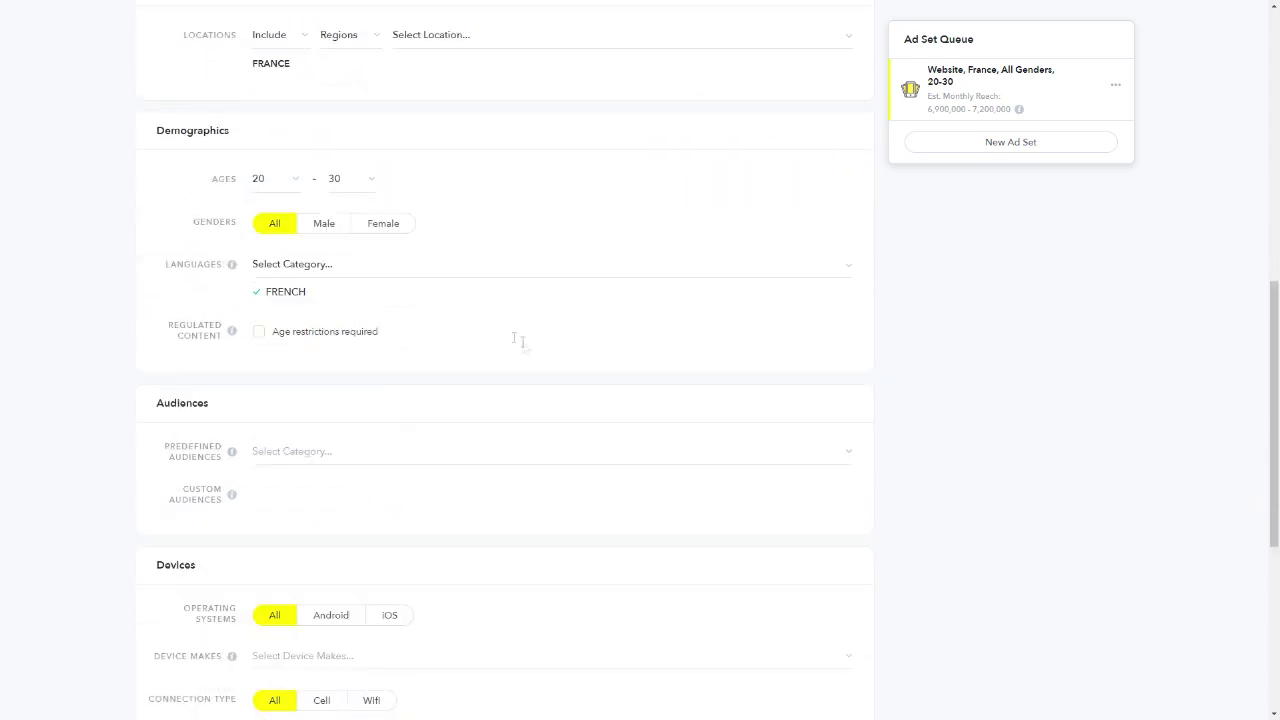
{"action": "scroll", "coordinate": [421, 372], "scroll_direction": "down", "scroll_amount": 1}
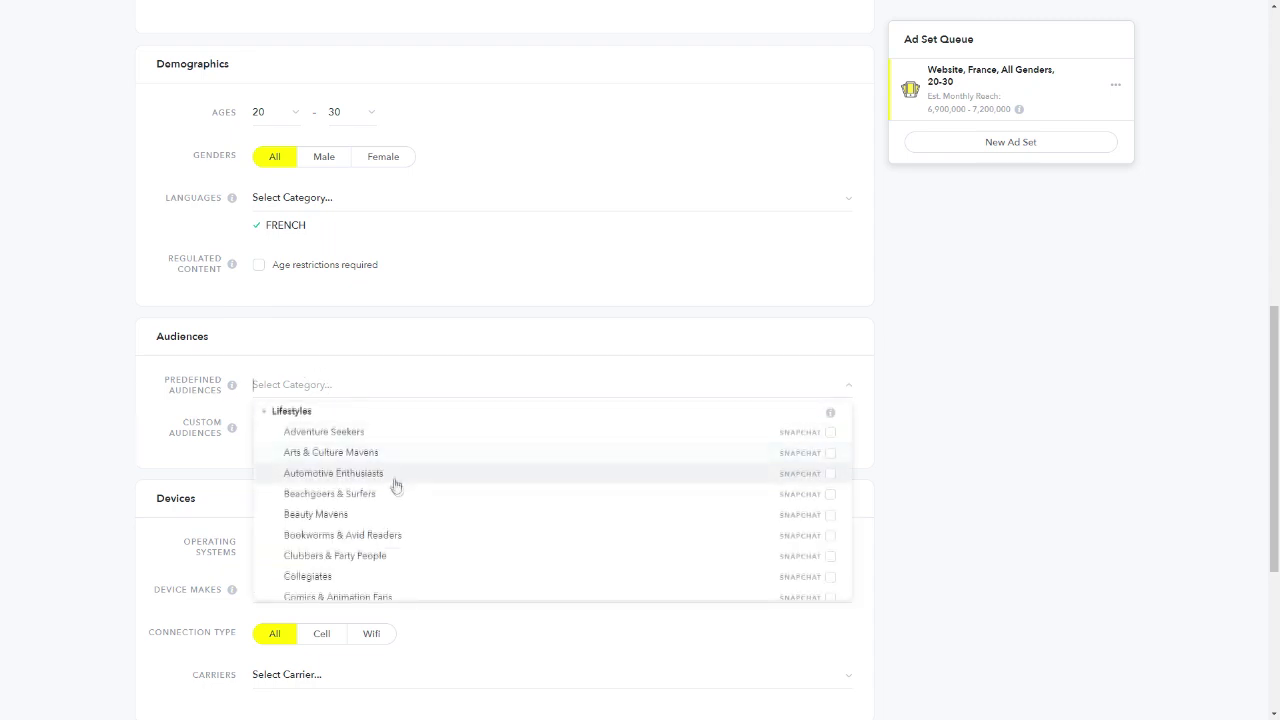
{"action": "scroll", "coordinate": [397, 488], "scroll_direction": "down", "scroll_amount": 2}
{"action": "scroll", "coordinate": [397, 488], "scroll_direction": "up", "scroll_amount": 1}
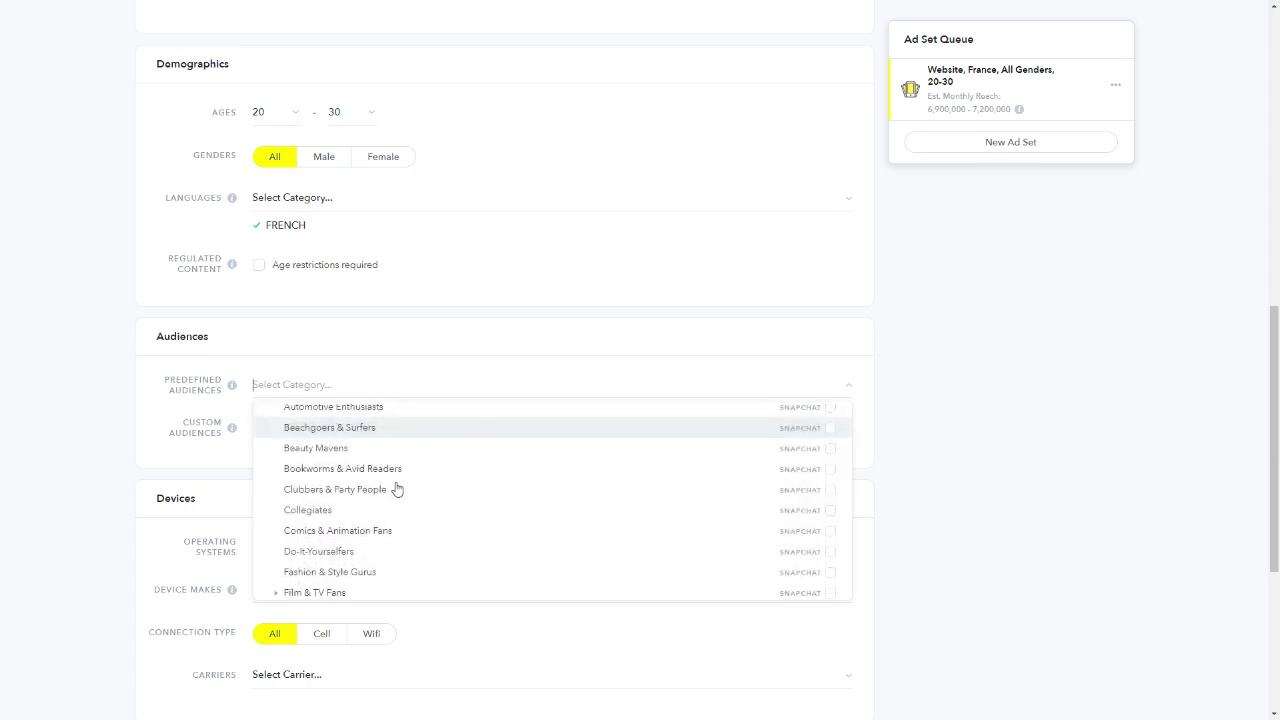
{"action": "left_click", "coordinate": [399, 431]}
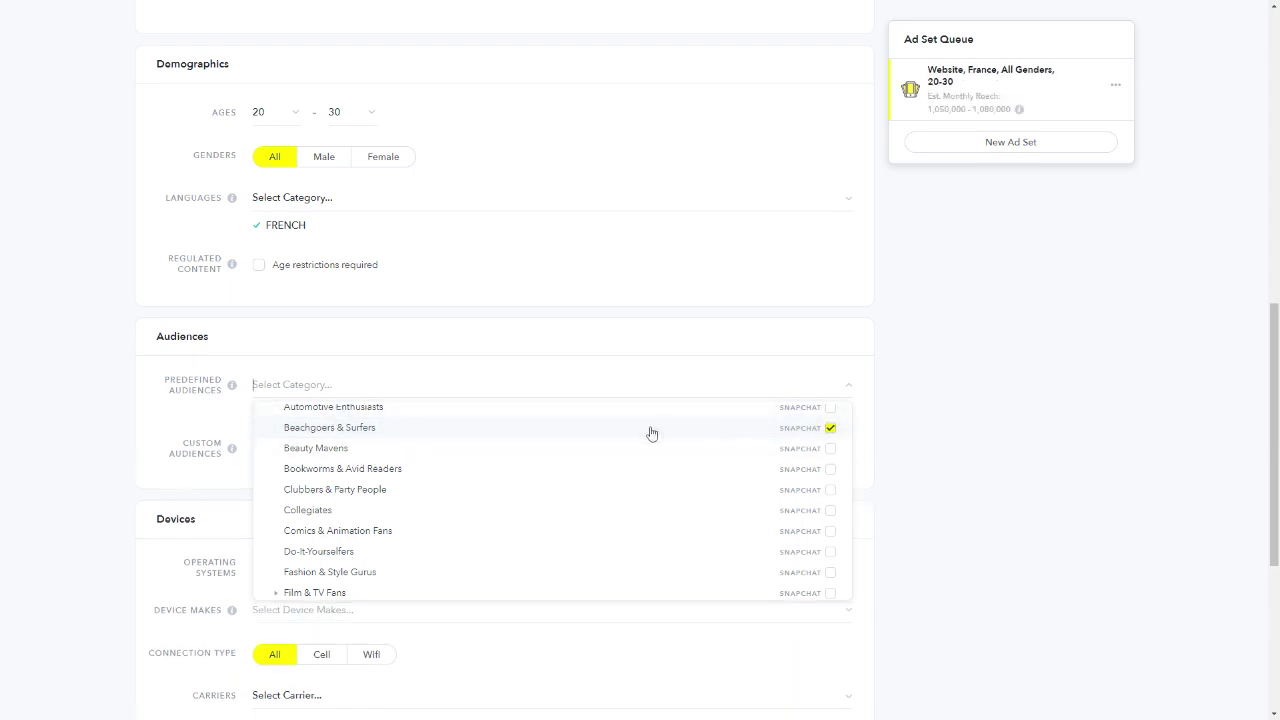
{"action": "left_click", "coordinate": [103, 437]}
Look through the other predefined Lifestyles audiences and the device targeting options of the ad set
{"action": "mouse_move", "coordinate": [383, 407]}
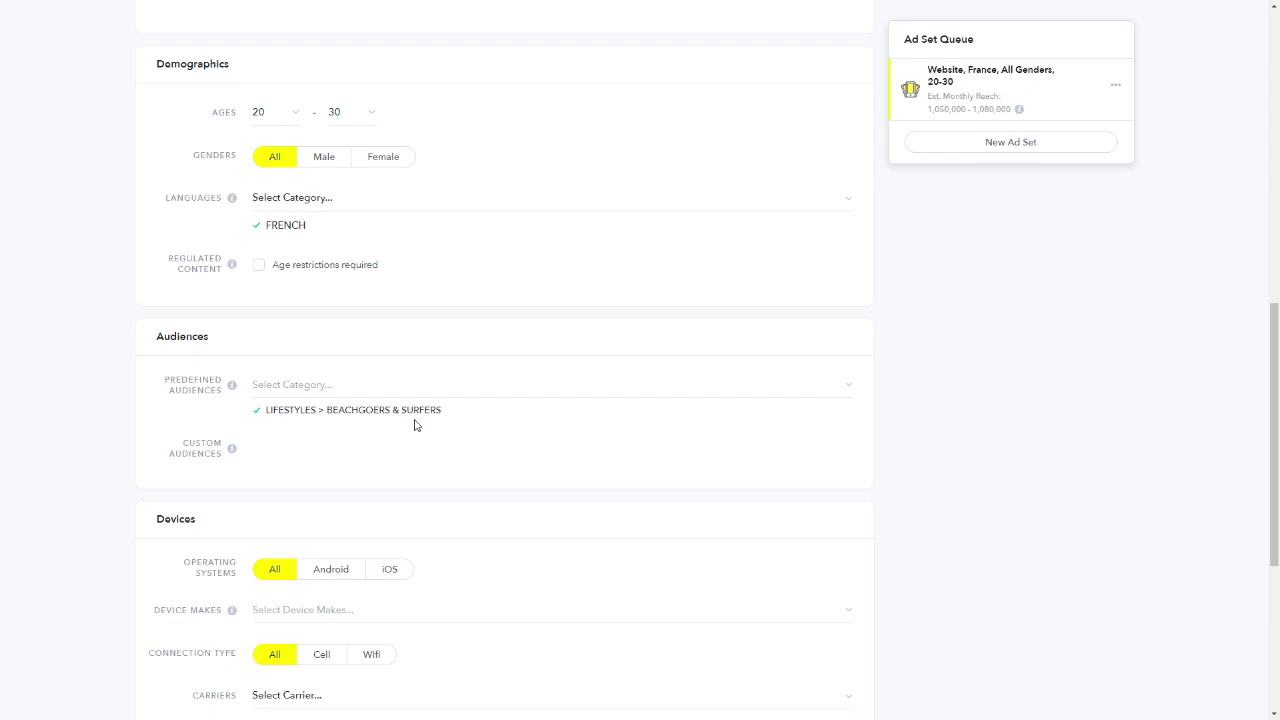
{"action": "left_click", "coordinate": [415, 425]}
{"action": "scroll", "coordinate": [423, 477], "scroll_direction": "down", "scroll_amount": 3}
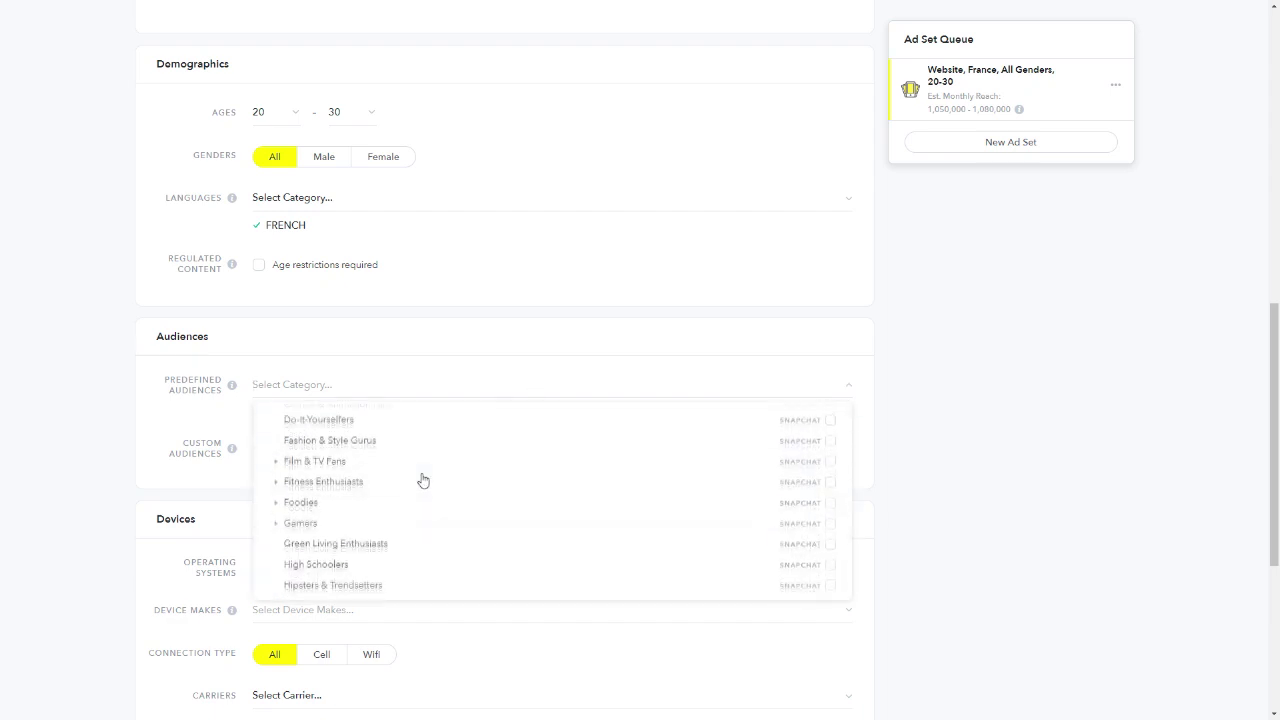
{"action": "scroll", "coordinate": [400, 552], "scroll_direction": "down", "scroll_amount": 1}
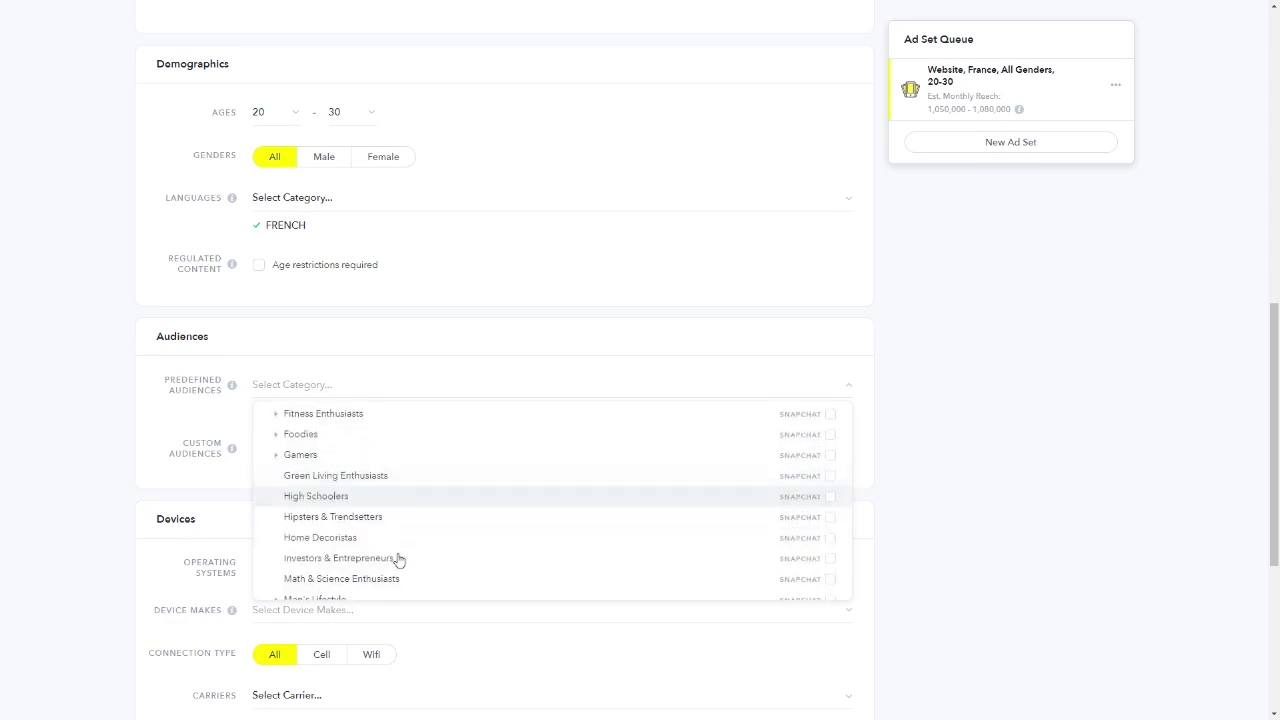
{"action": "left_click", "coordinate": [56, 438]}
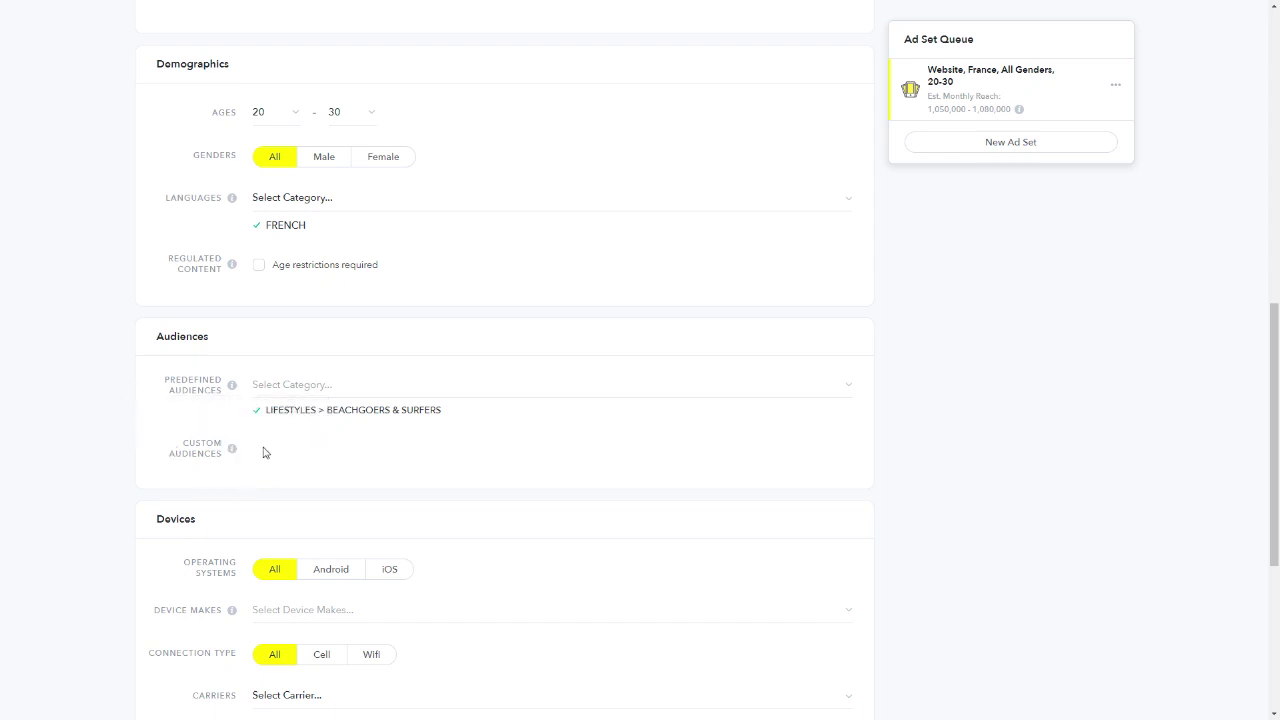
{"action": "scroll", "coordinate": [263, 453], "scroll_direction": "down", "scroll_amount": 2}
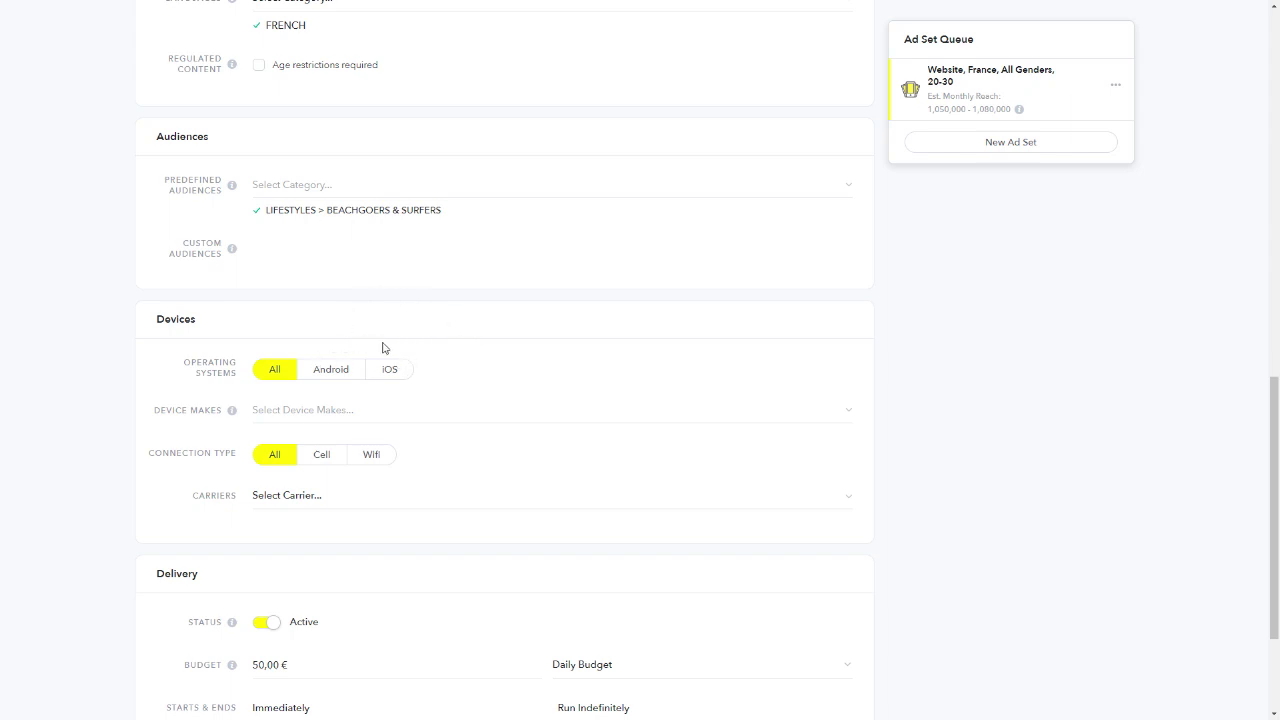
Look through the selectable device makes in the ad set's device targeting
{"action": "scroll", "coordinate": [296, 310], "scroll_direction": "down", "scroll_amount": 1}
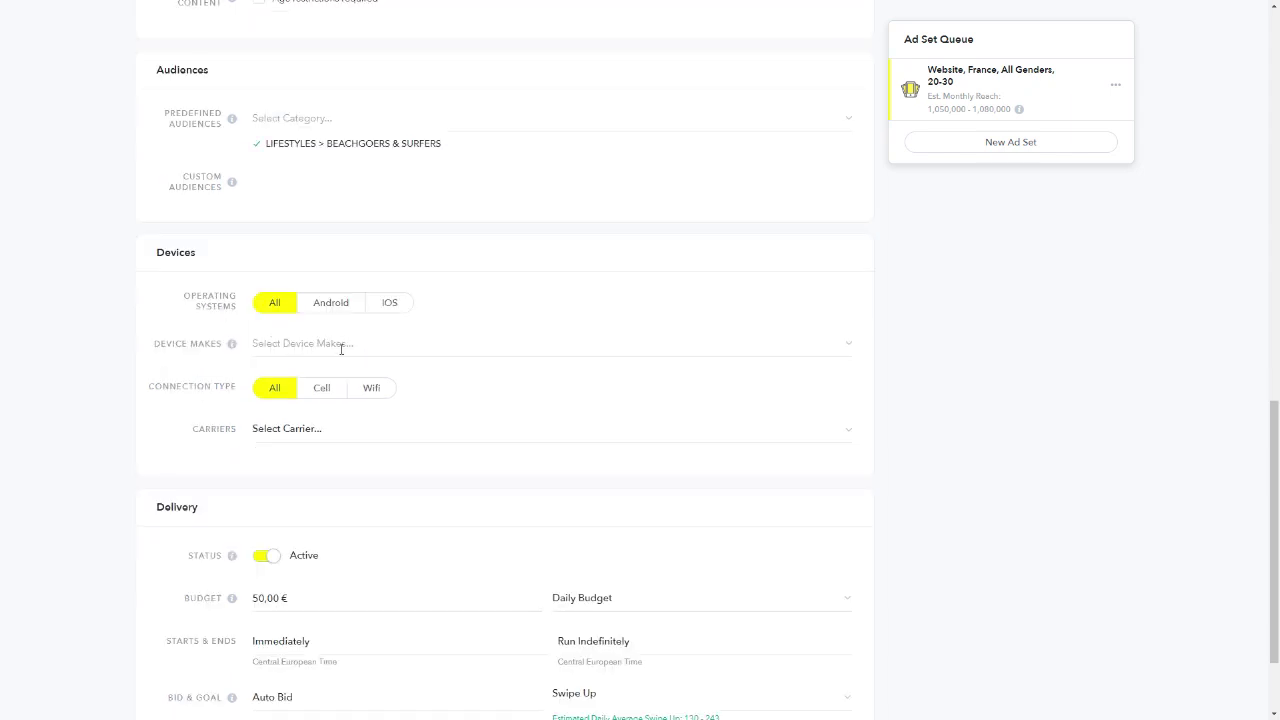
{"action": "left_click", "coordinate": [306, 343]}
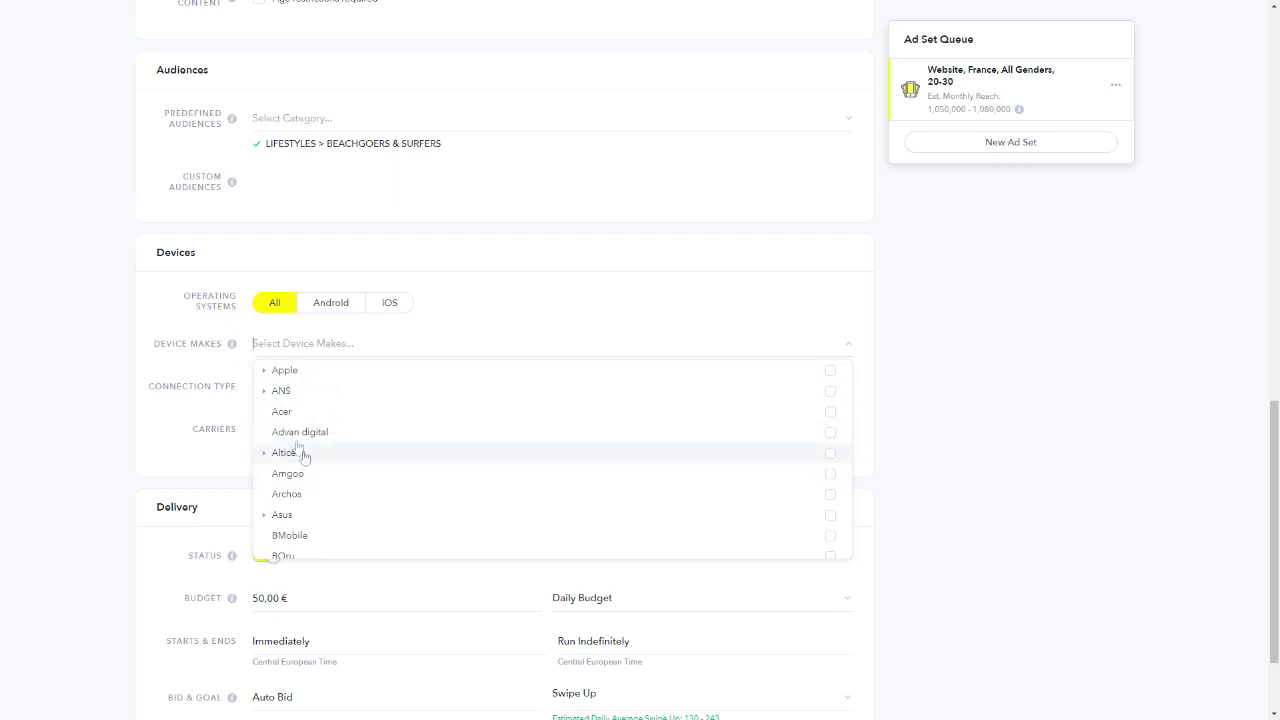
{"action": "left_click", "coordinate": [175, 380]}
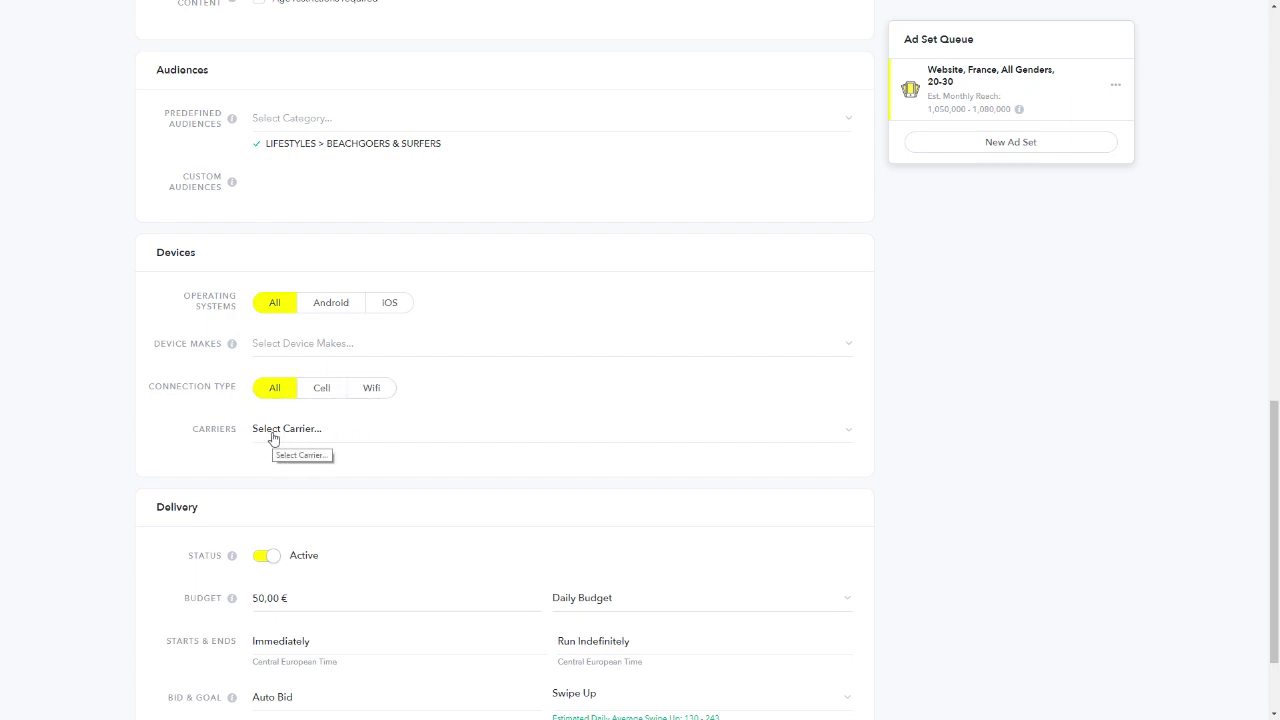
Check the budget type options in the ad set's delivery settings and proceed to building the ads
{"action": "scroll", "coordinate": [143, 417], "scroll_direction": "down", "scroll_amount": 2}
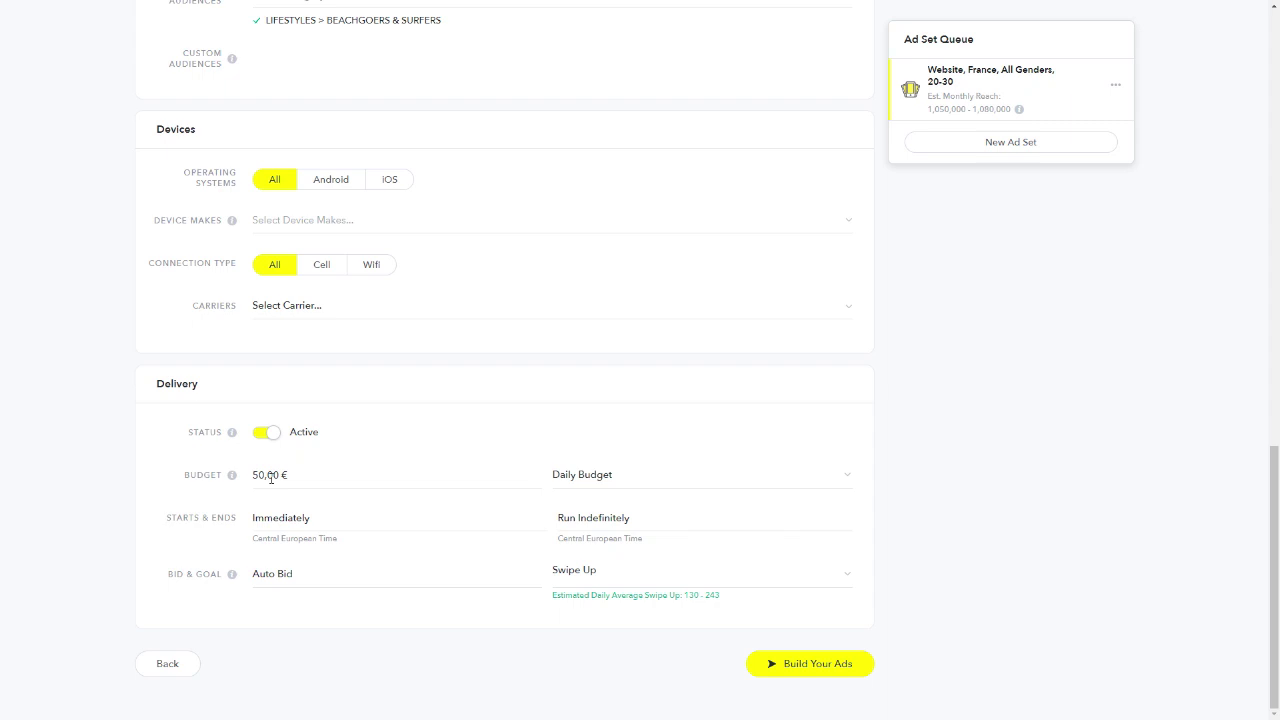
{"action": "left_click", "coordinate": [582, 475]}
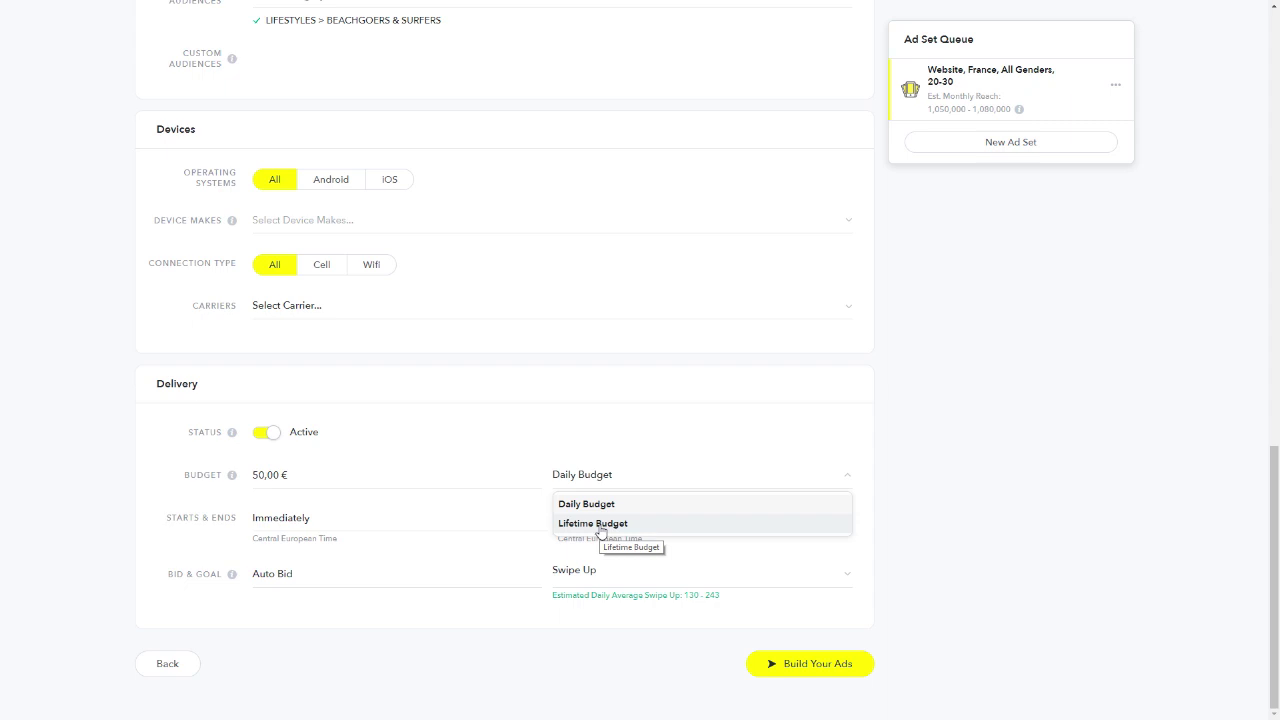
{"action": "left_click", "coordinate": [584, 472]}
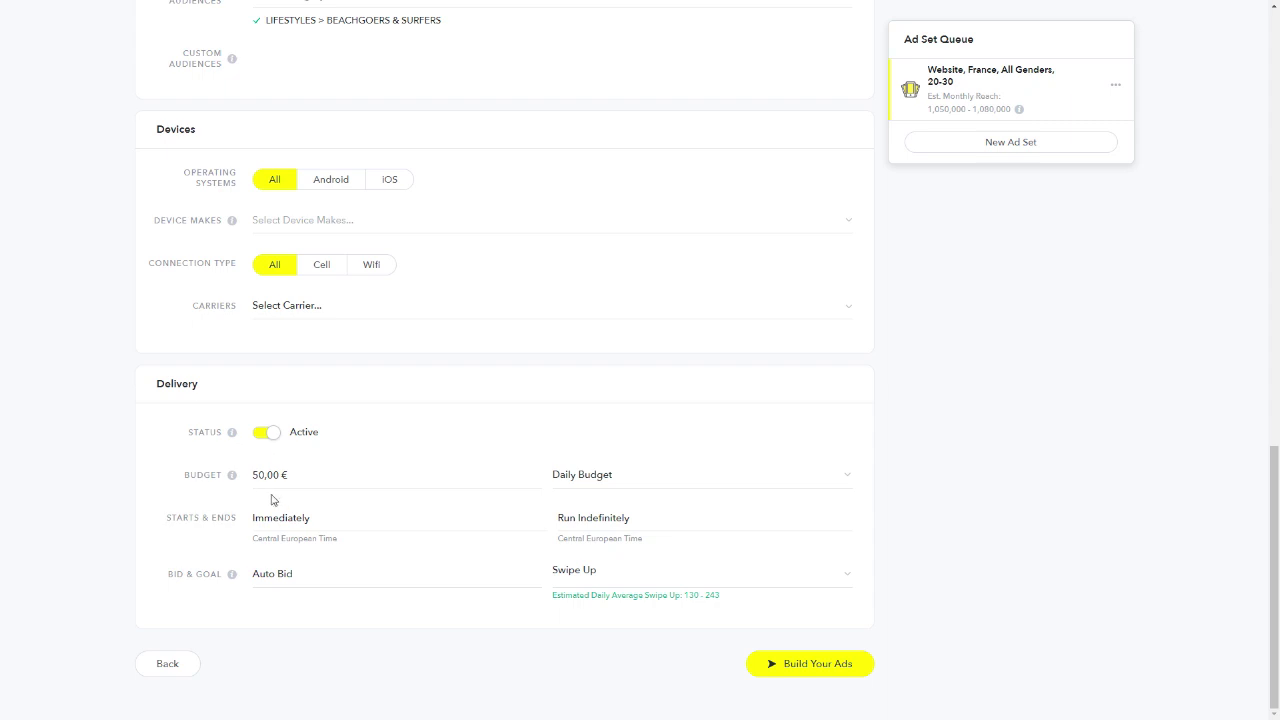
{"action": "left_click", "coordinate": [840, 665]}
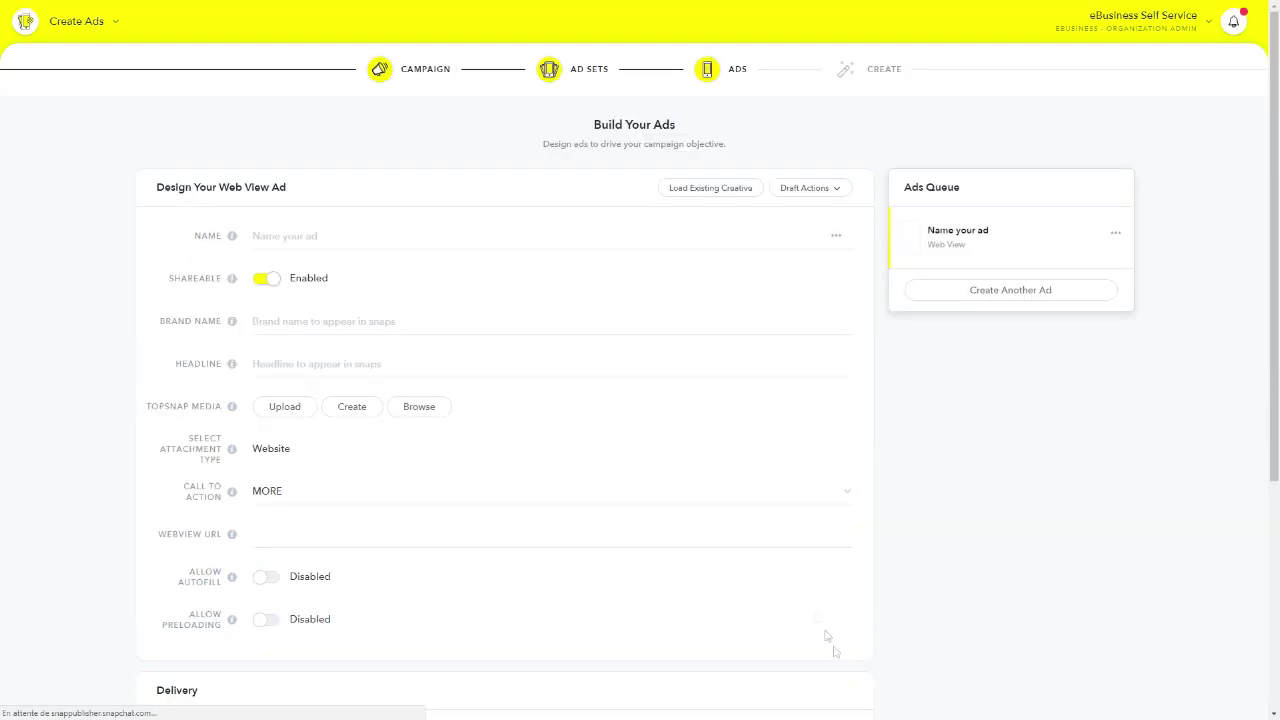
Start creating the ad's Topsnap media from the "Headline SALE!" template with polka dots and two photo frames
{"action": "left_click", "coordinate": [357, 248]}
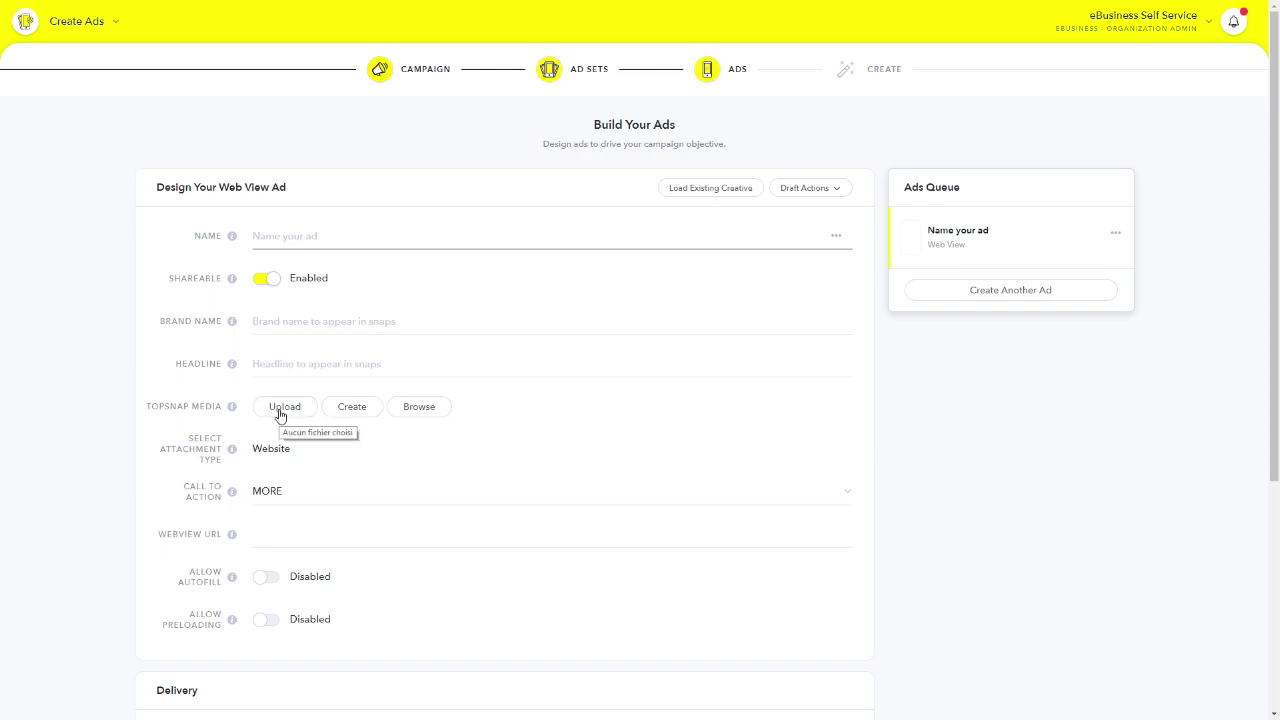
{"action": "left_click", "coordinate": [352, 410]}
{"action": "scroll", "coordinate": [300, 390], "scroll_direction": "down", "scroll_amount": 1}
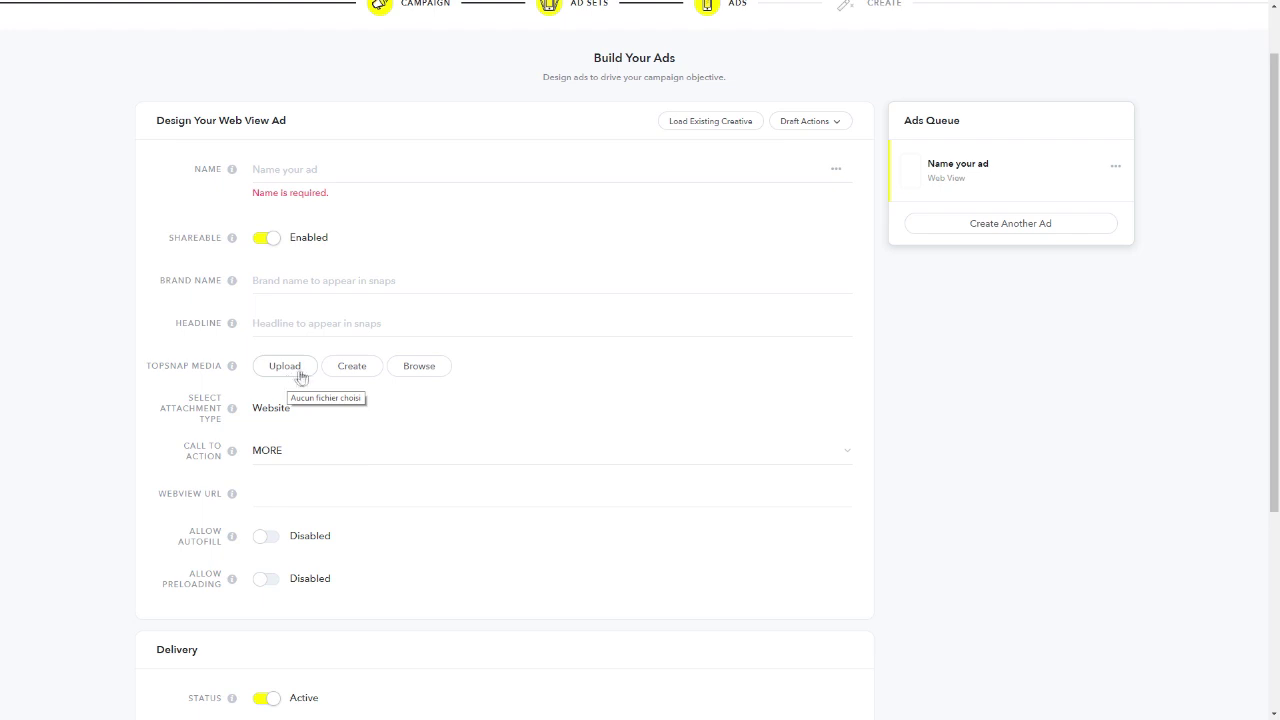
{"action": "left_click", "coordinate": [351, 378]}
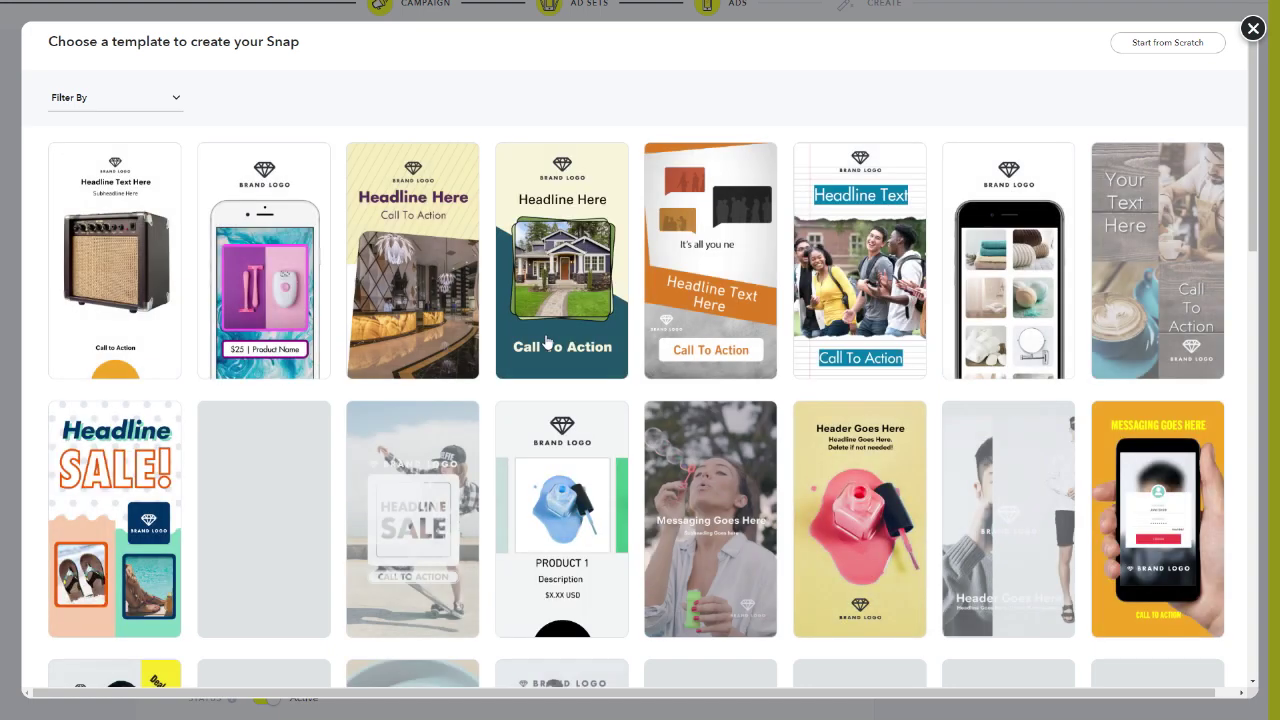
{"action": "scroll", "coordinate": [380, 403], "scroll_direction": "down", "scroll_amount": 2}
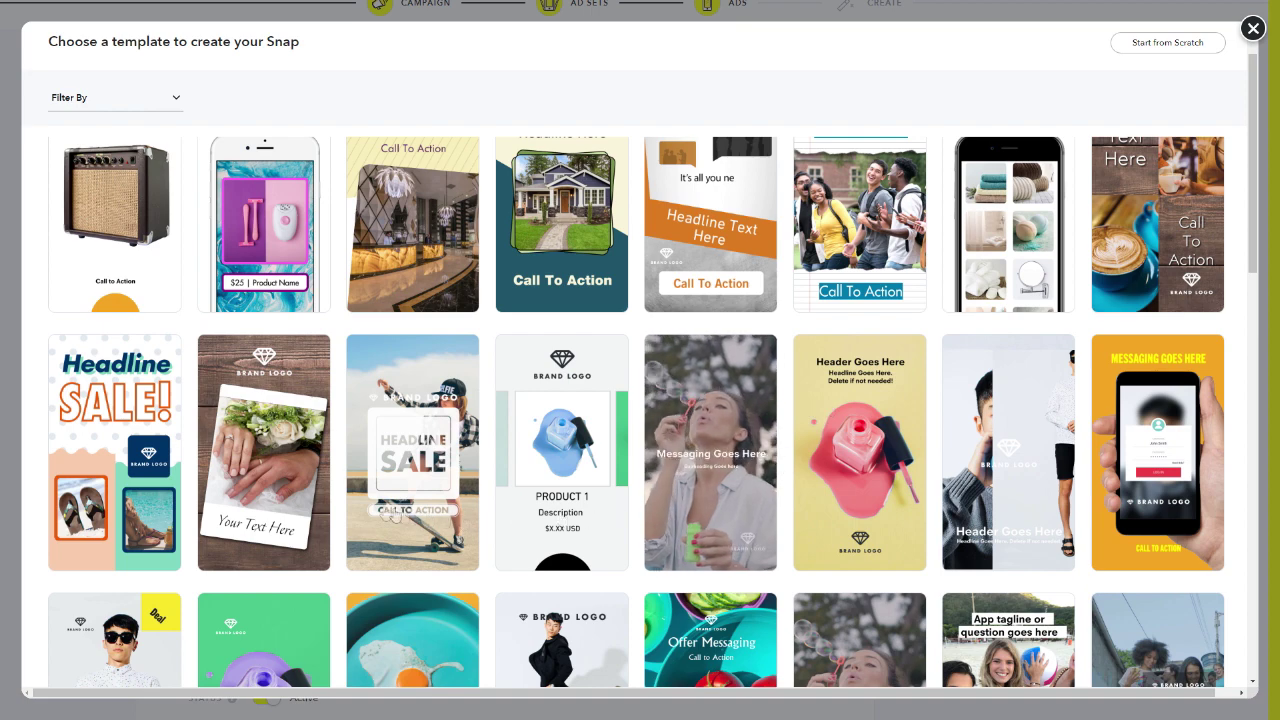
{"action": "left_click", "coordinate": [117, 430]}
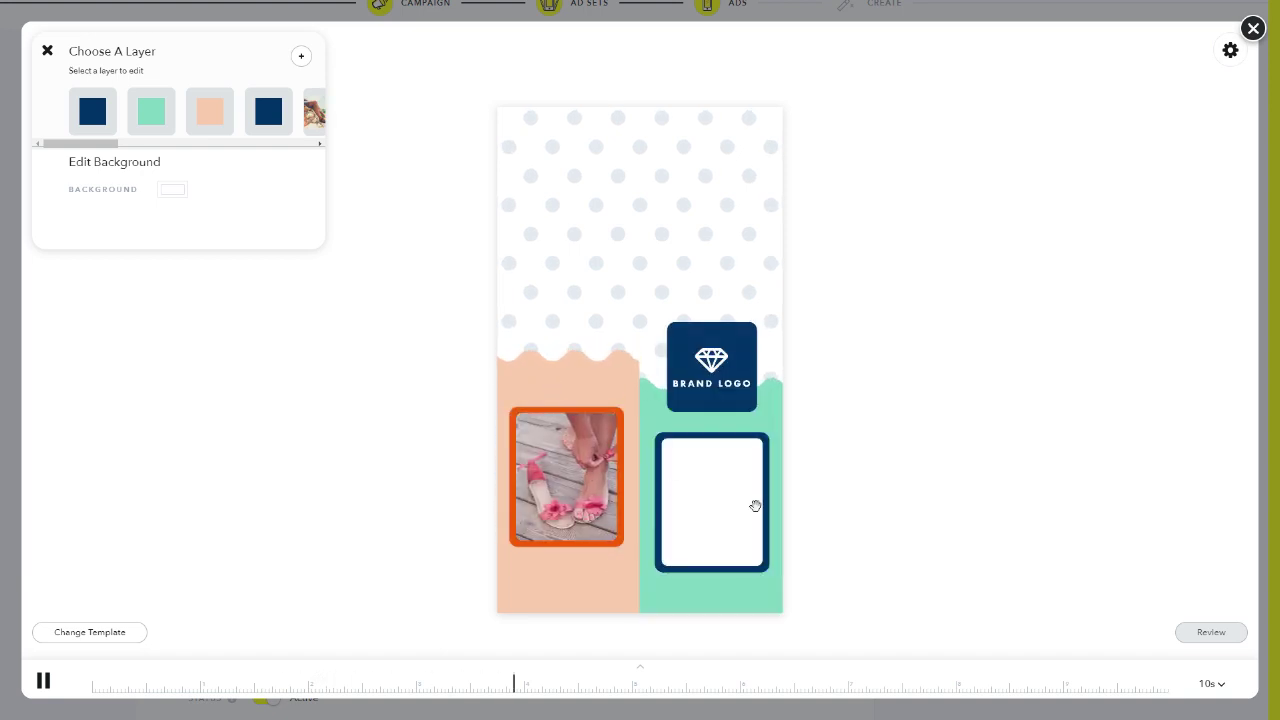
Inspect the template's framed sandal image and SALE! text layers, try to review the Snap, and close the editor
{"action": "left_click", "coordinate": [560, 469]}
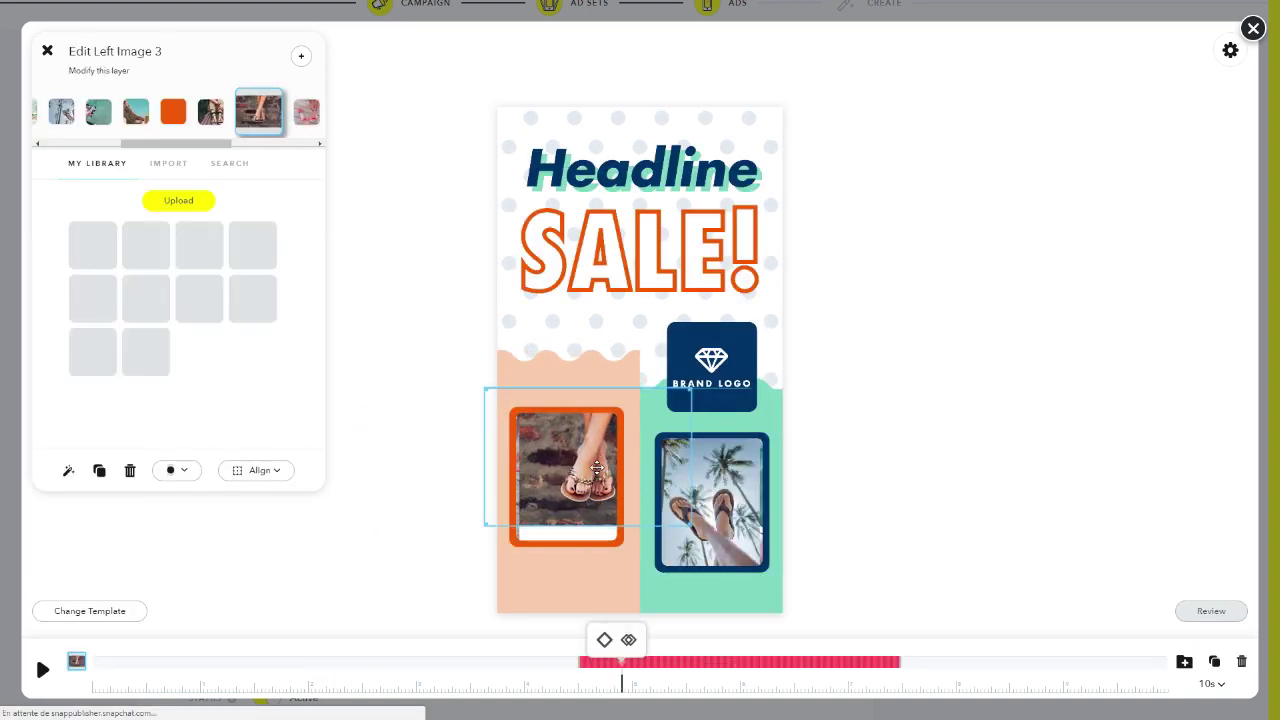
{"action": "left_click", "coordinate": [616, 268]}
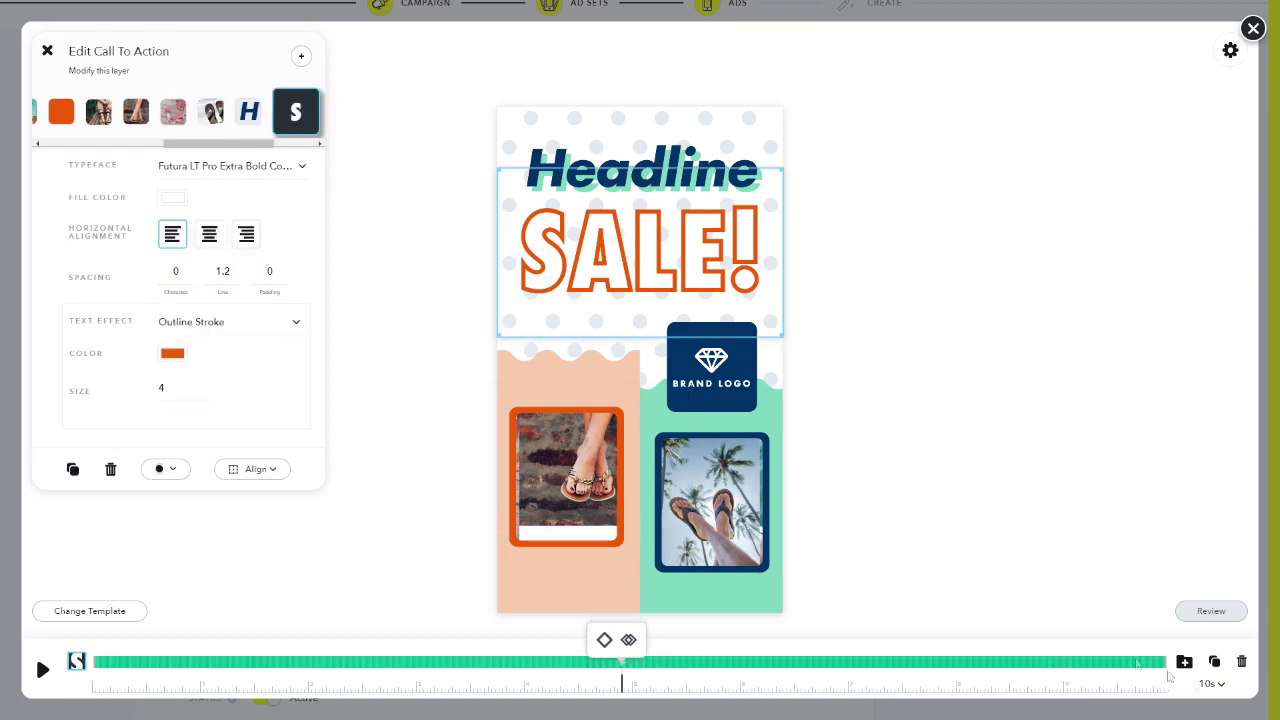
{"action": "left_click", "coordinate": [1210, 611]}
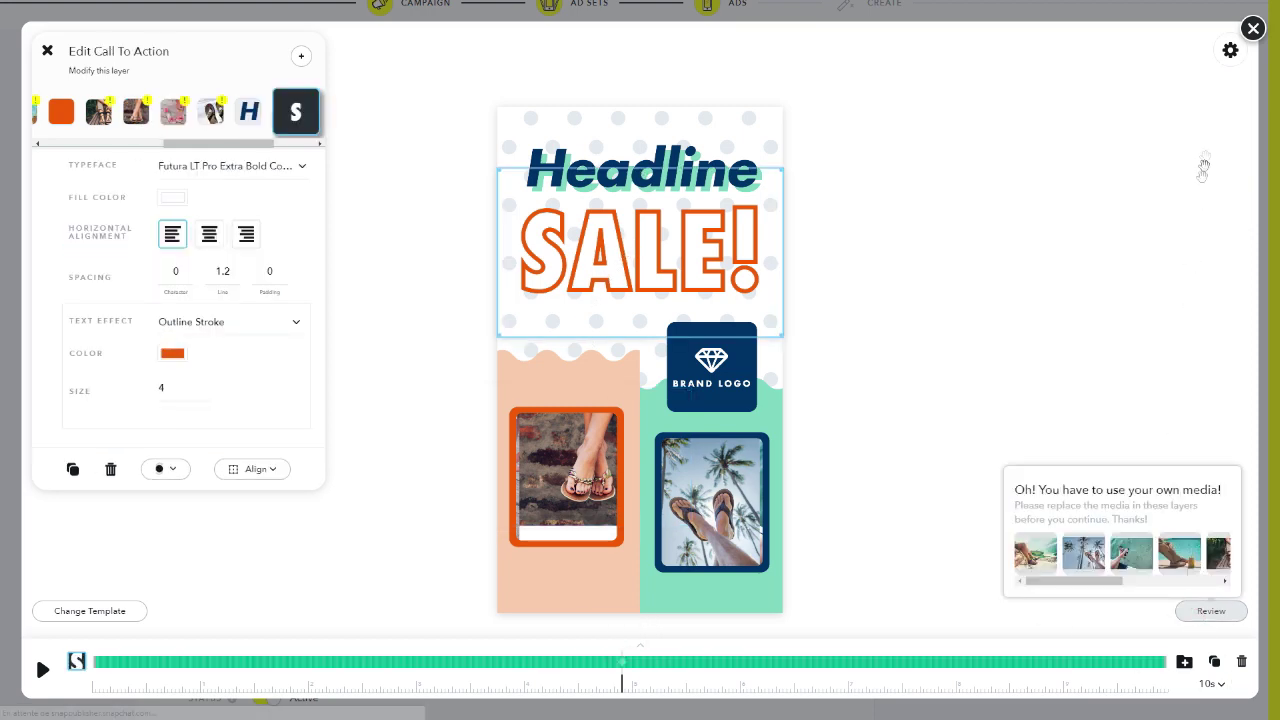
{"action": "left_click", "coordinate": [1253, 28]}
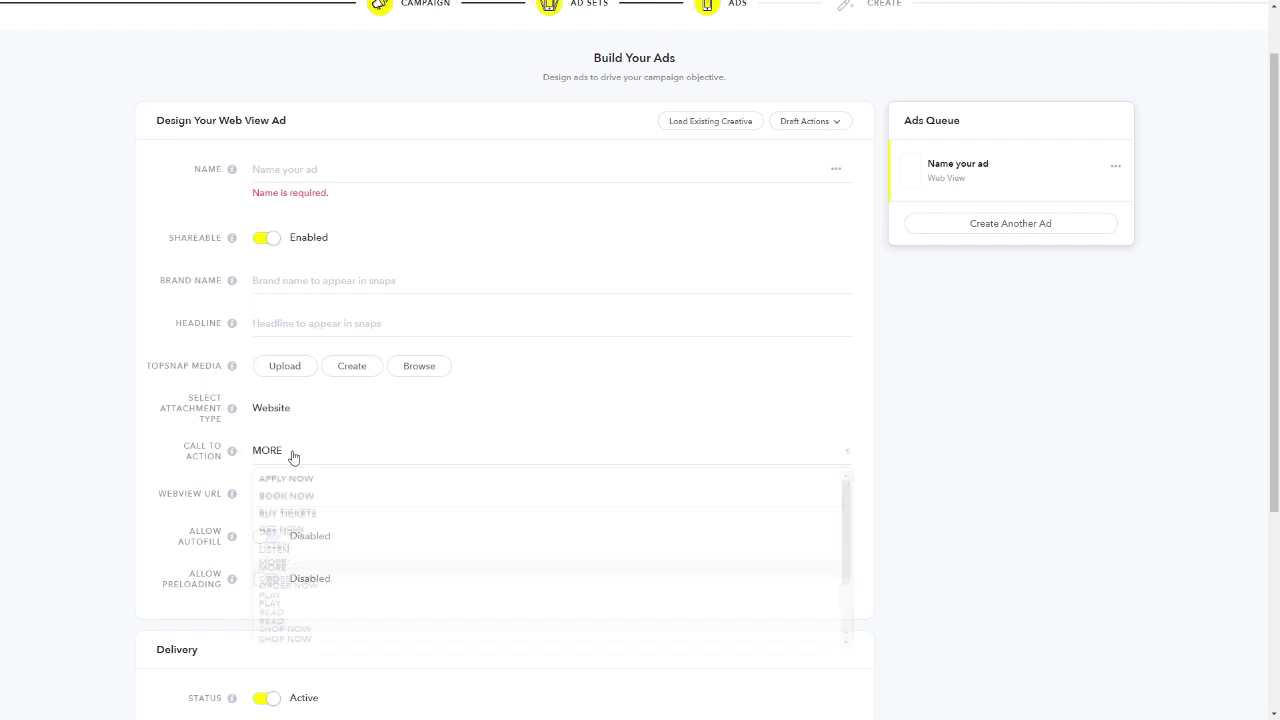
Set the web view ad's call to action to SHOP NOW and look over its delivery settings
{"action": "left_click", "coordinate": [289, 454]}
{"action": "scroll", "coordinate": [338, 611], "scroll_direction": "down", "scroll_amount": 2}
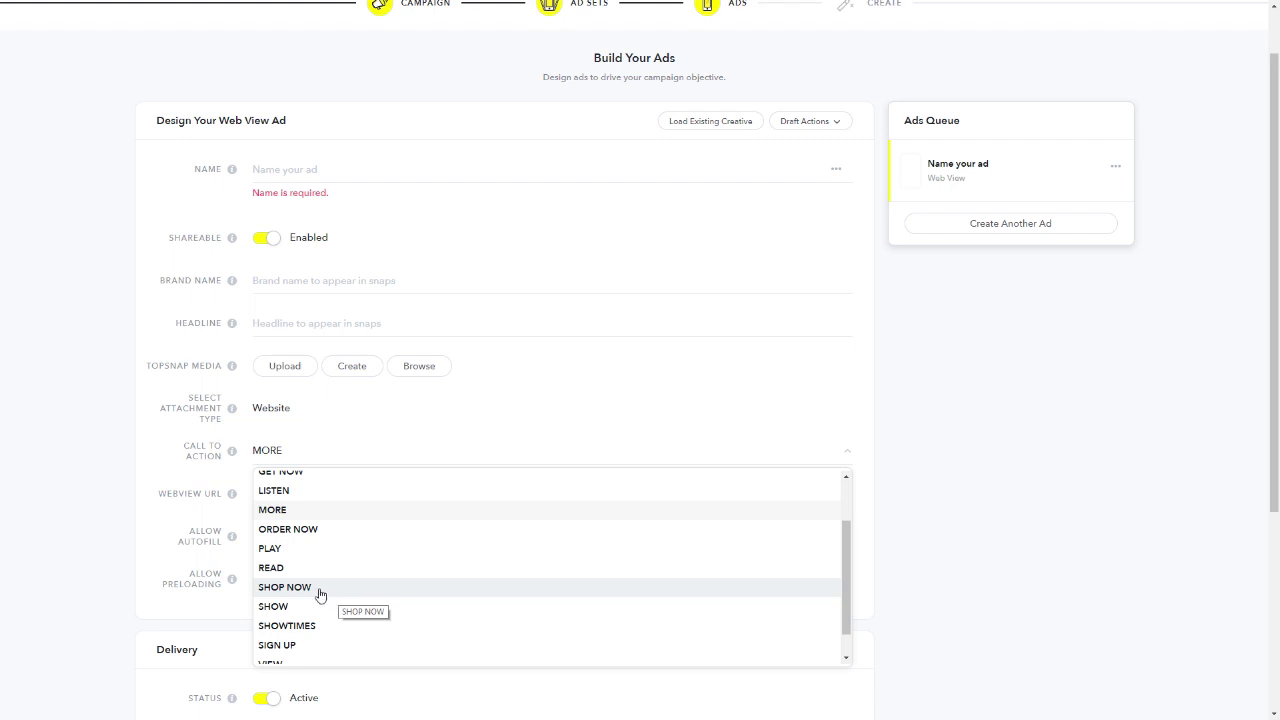
{"action": "left_click", "coordinate": [320, 593]}
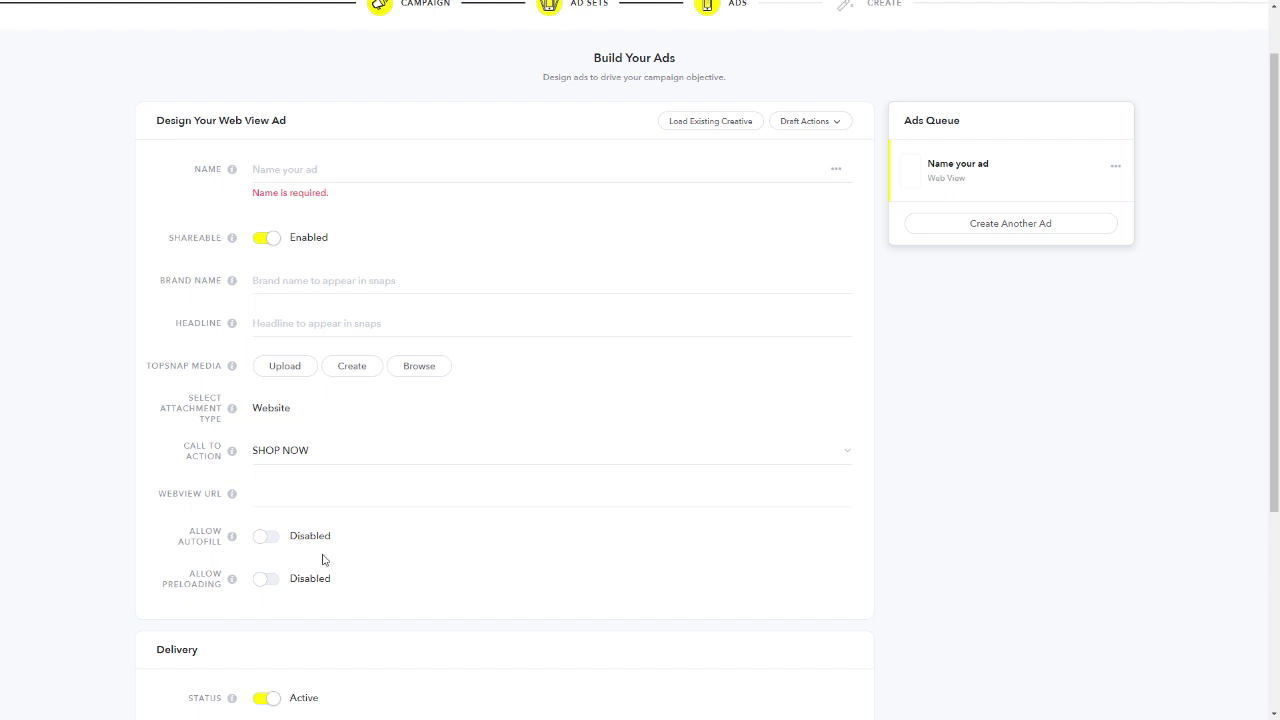
{"action": "scroll", "coordinate": [330, 565], "scroll_direction": "down", "scroll_amount": 1}
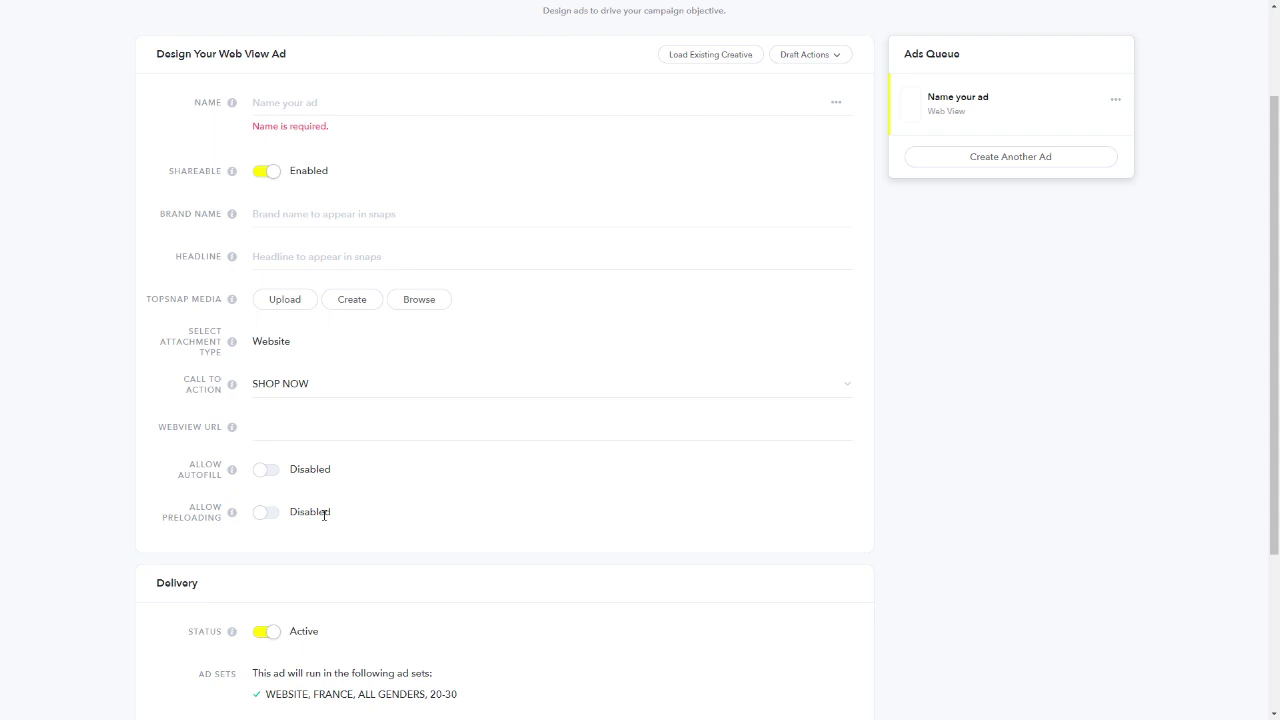
{"action": "scroll", "coordinate": [323, 515], "scroll_direction": "down", "scroll_amount": 3}
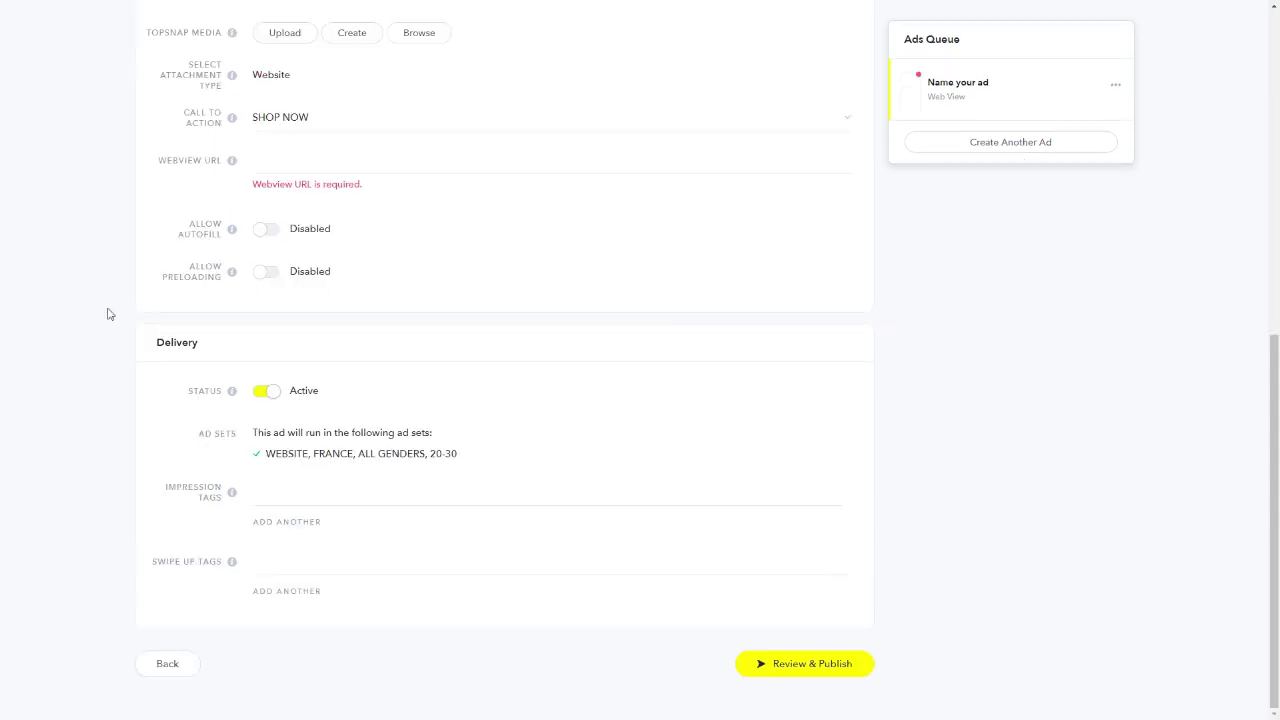